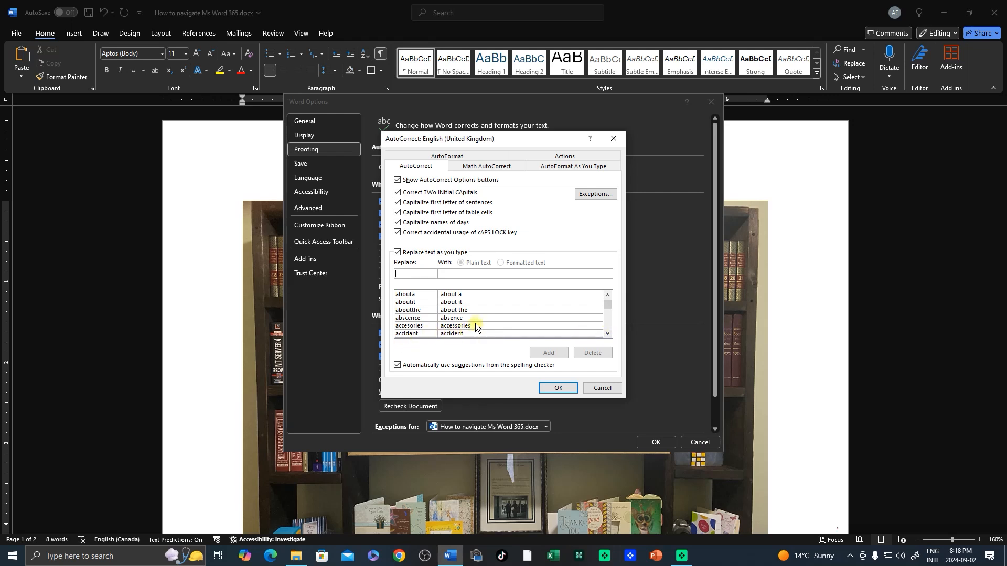
Start an AutoCorrect entry that replaces "the" with "You look tired. Please go home and take a nap."
click(607, 334)
click(607, 334)
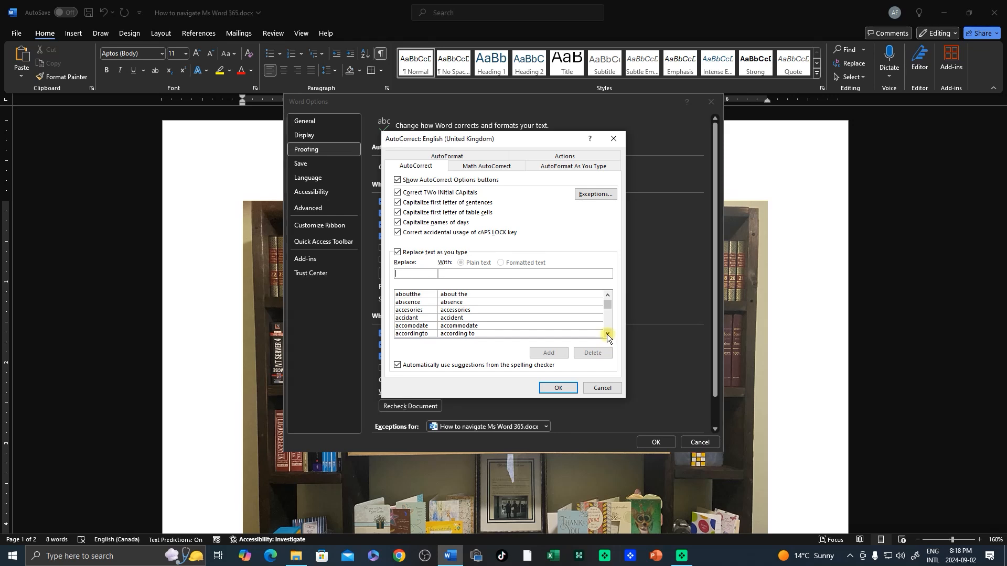
click(607, 335)
click(607, 335)
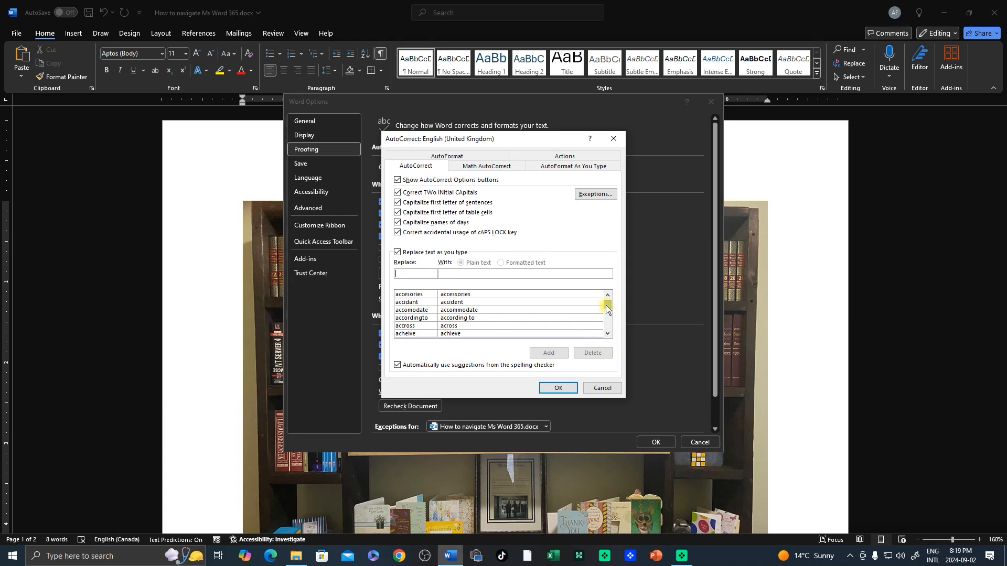
drag(606, 305, 607, 304)
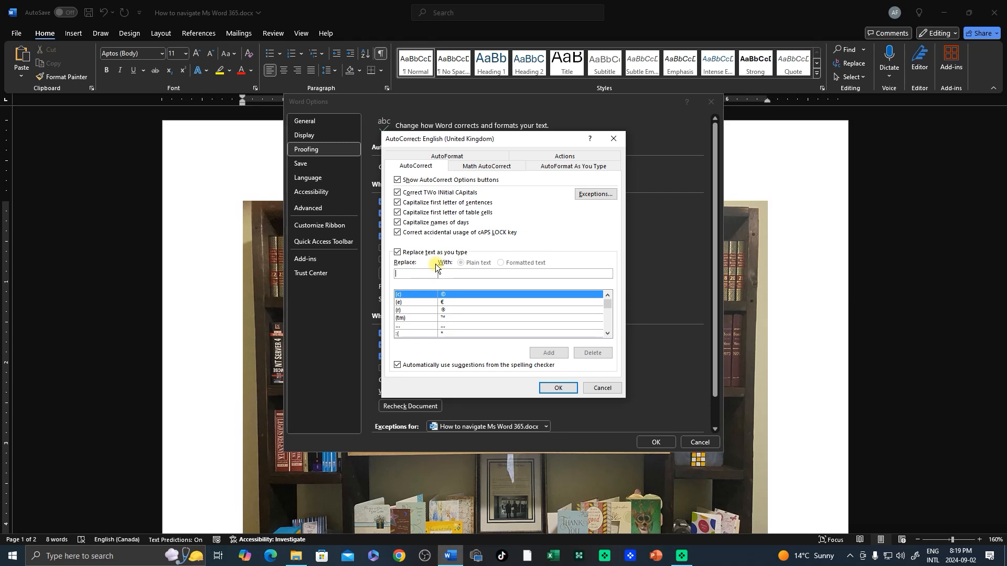
text(the)
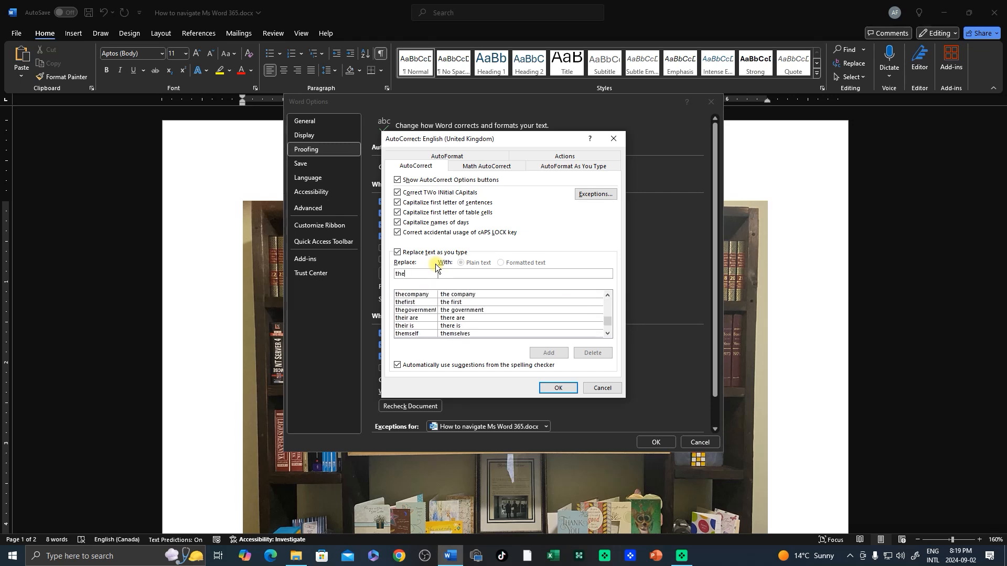
key(Tab)
text(Y)
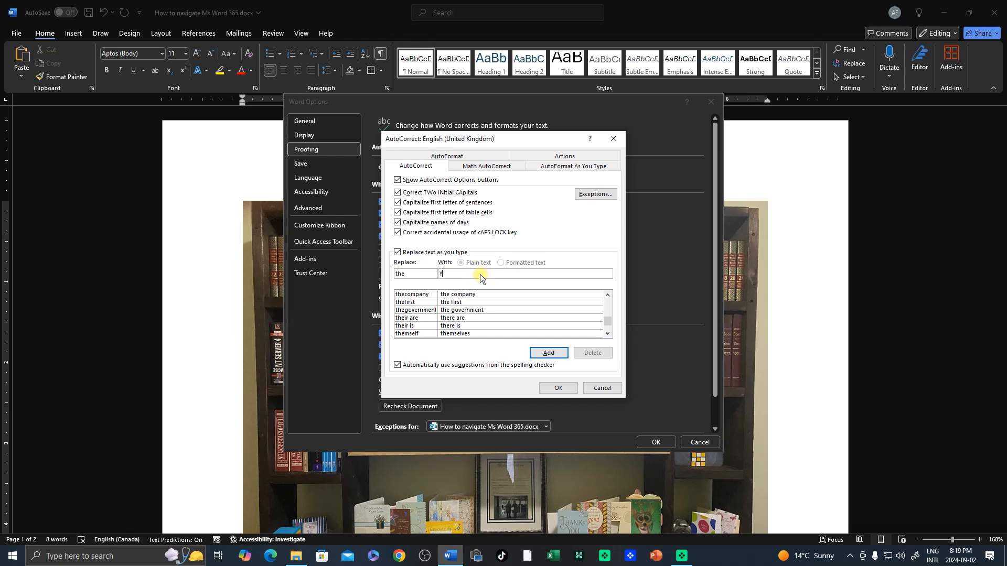
text(ou look tired. )
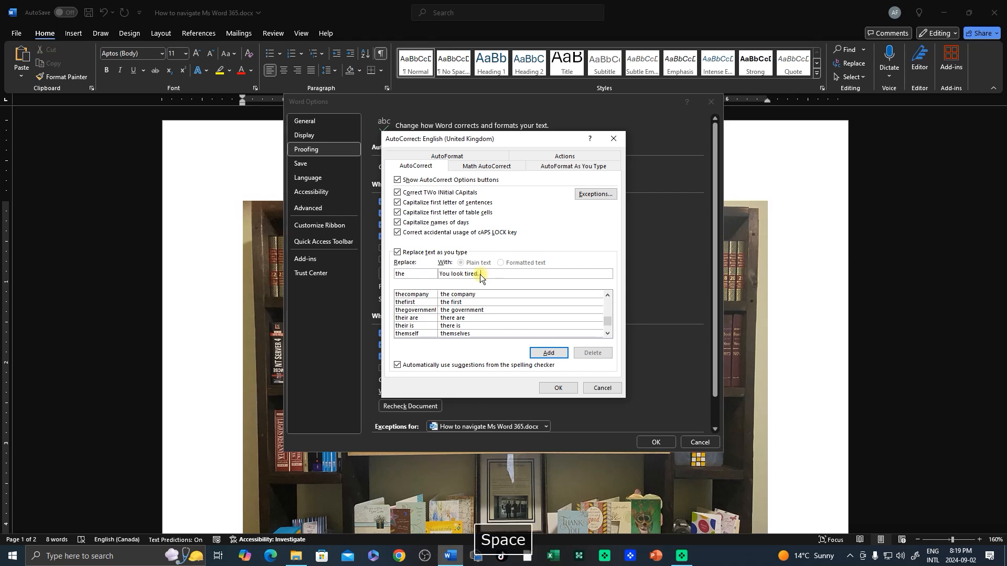
text(Plea)
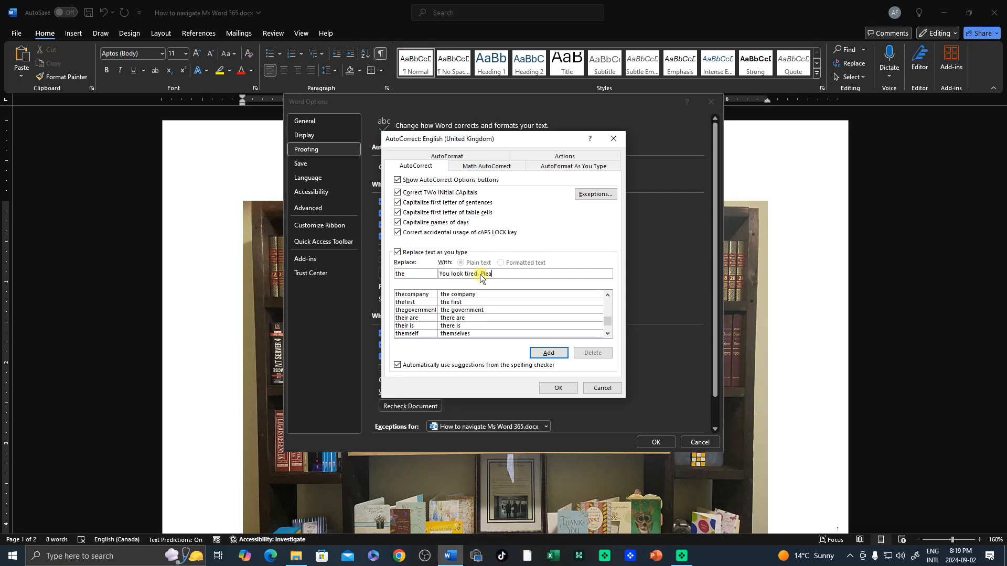
text(se go home and )
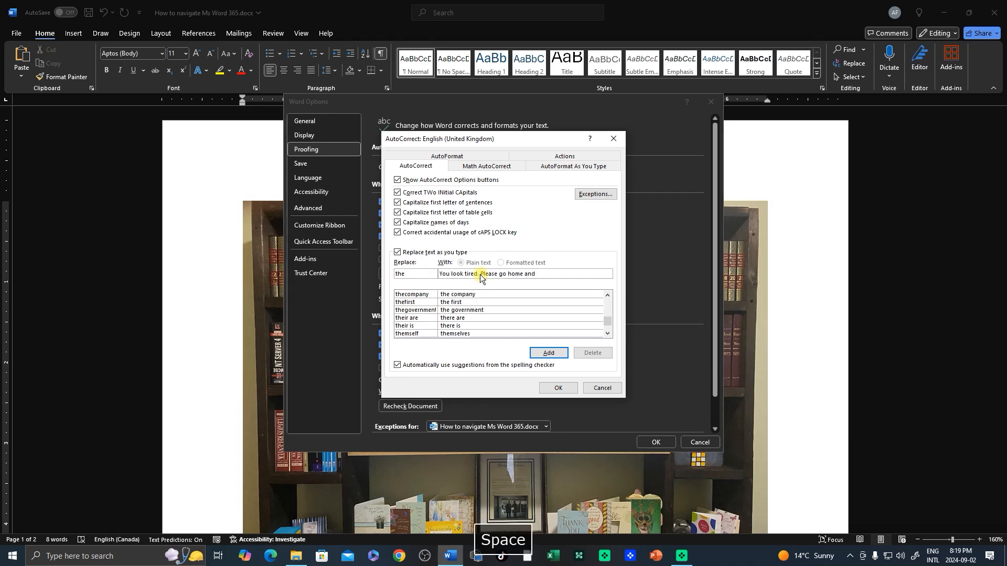
text(take a nap. how)
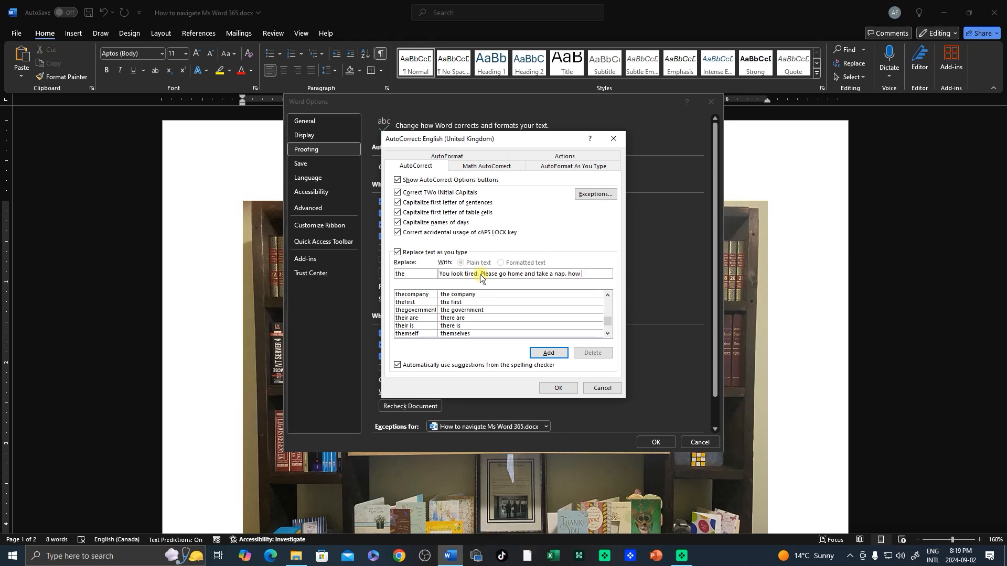
Complete the replacement text with "How was the party last night?", add the AutoCorrect entry and apply the options
key(BackSpace)
key(BackSpace)
key(BackSpace)
key(BackSpace)
text(How was the party l)
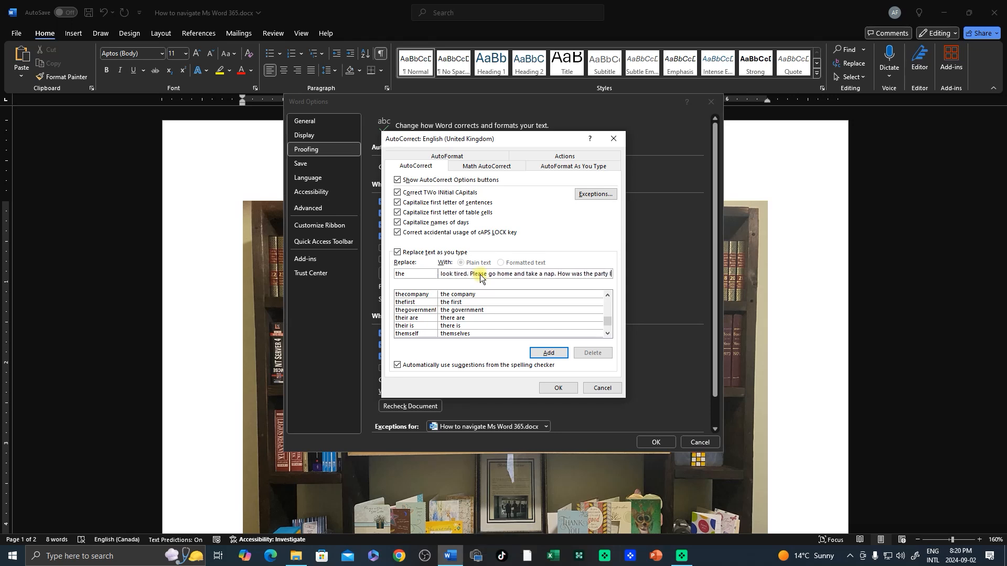
text(ast night)
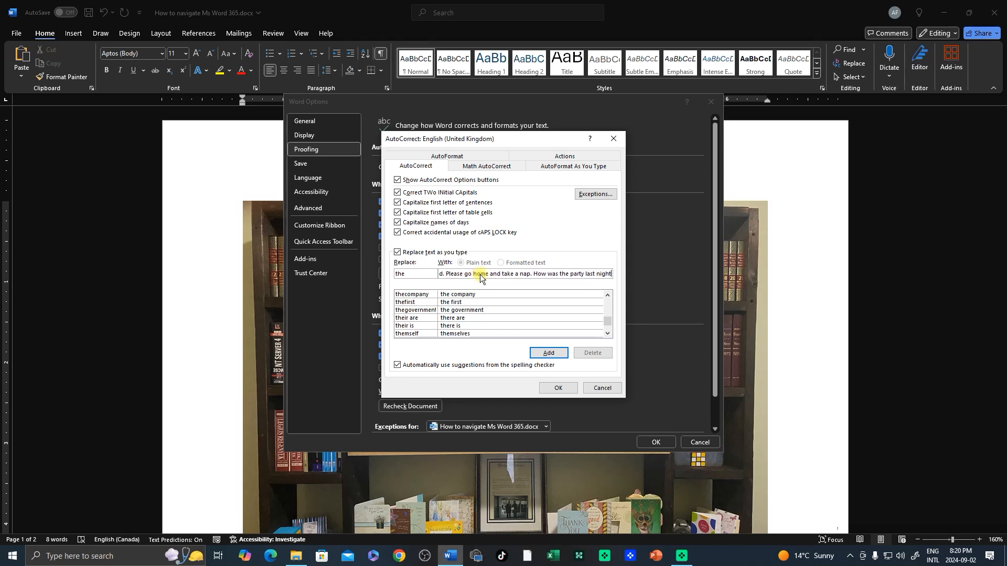
text(?)
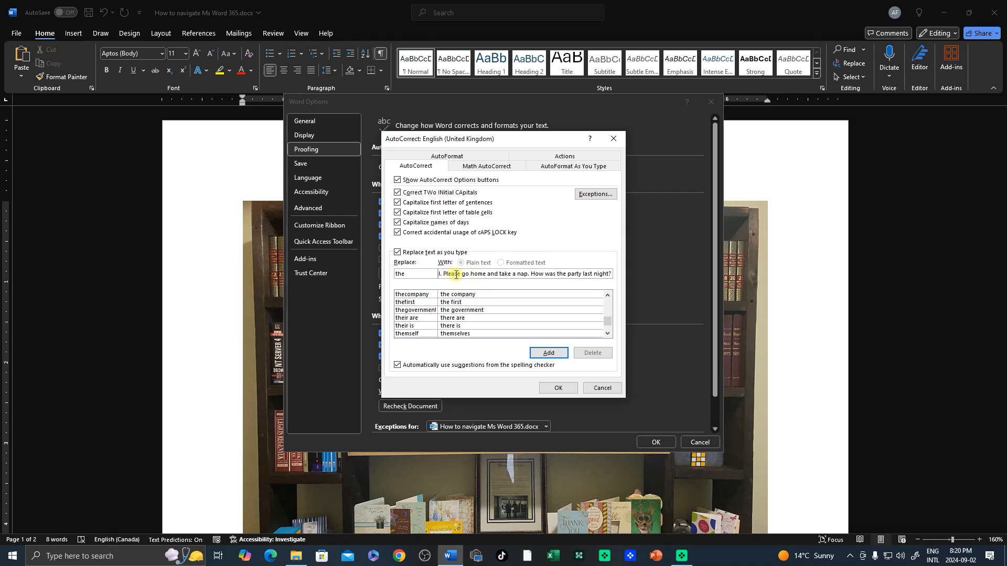
click(548, 353)
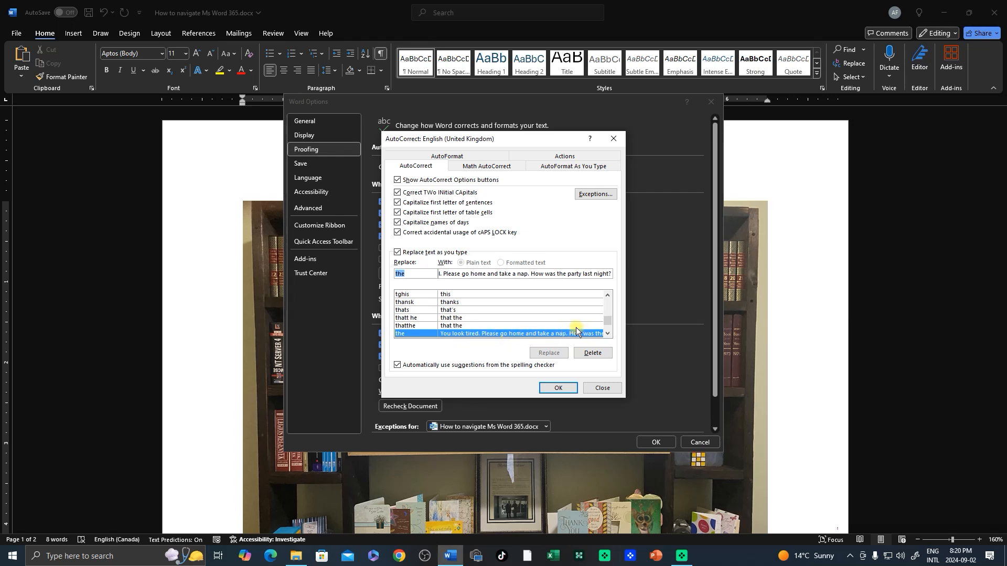
click(562, 388)
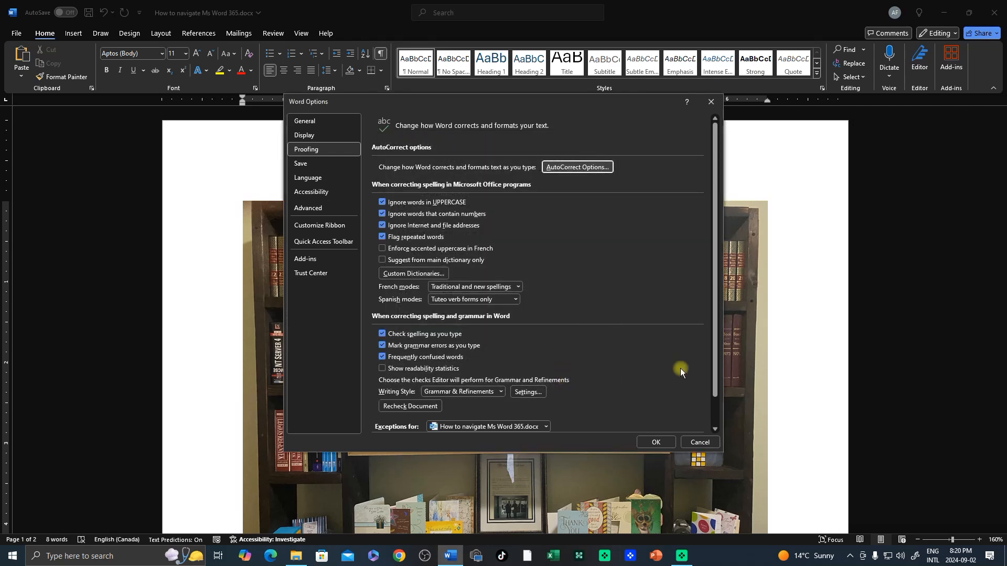
click(658, 441)
Enter "You look tired. Please go home and take a nap. How was the party last night?" in the second blank paragraph below the beach photo
scroll(530, 355, down, 5)
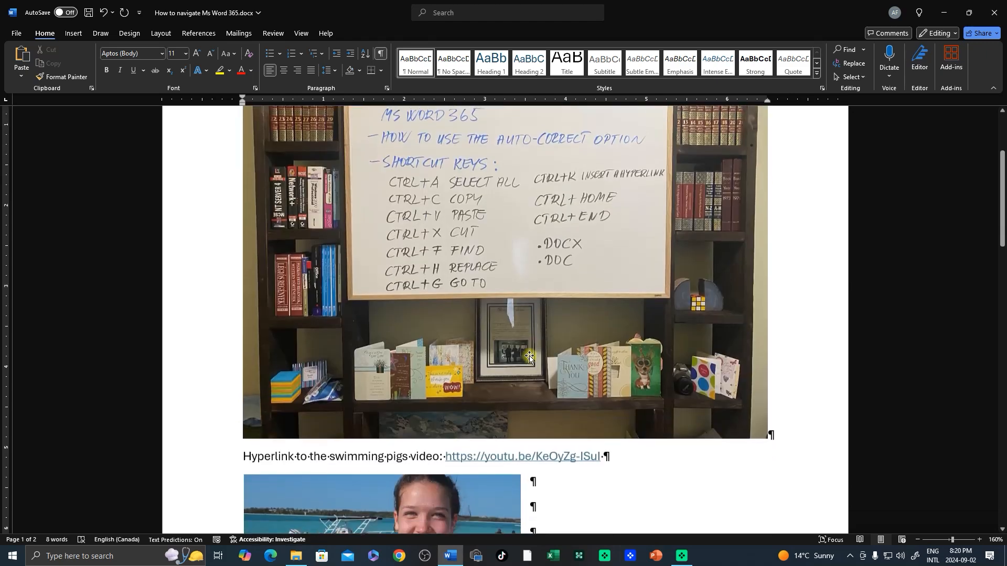
scroll(530, 356, down, 5)
click(272, 391)
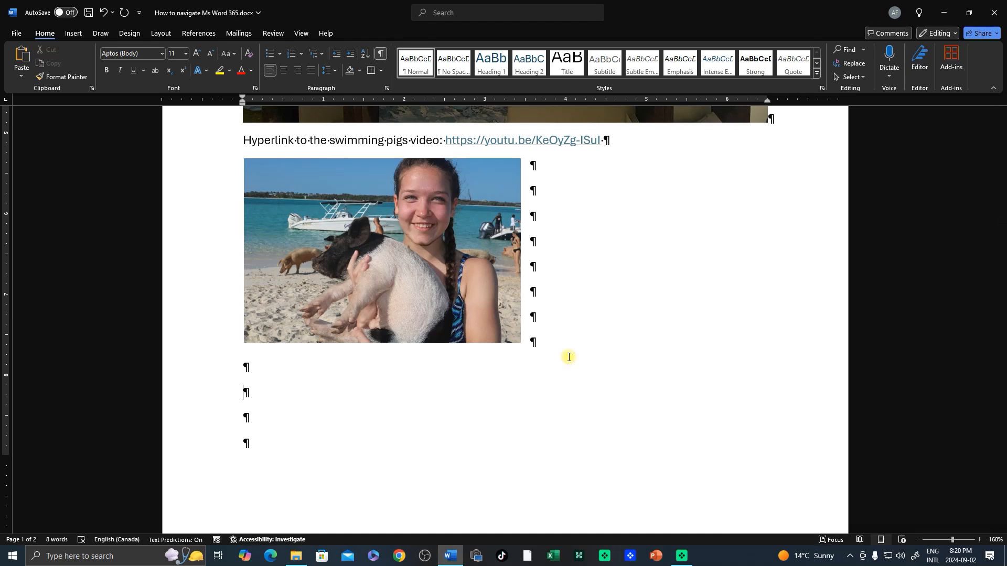
text(You look tired. Please go home and take a nap. How was the party last night?)
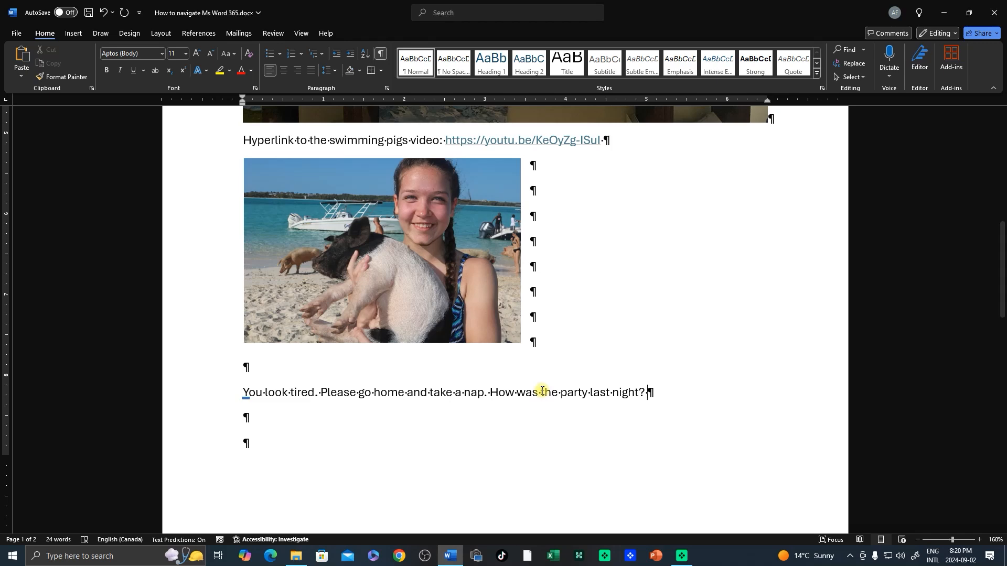
Delete the AutoCorrect entry for "the" from the proofing options and apply the change
click(15, 35)
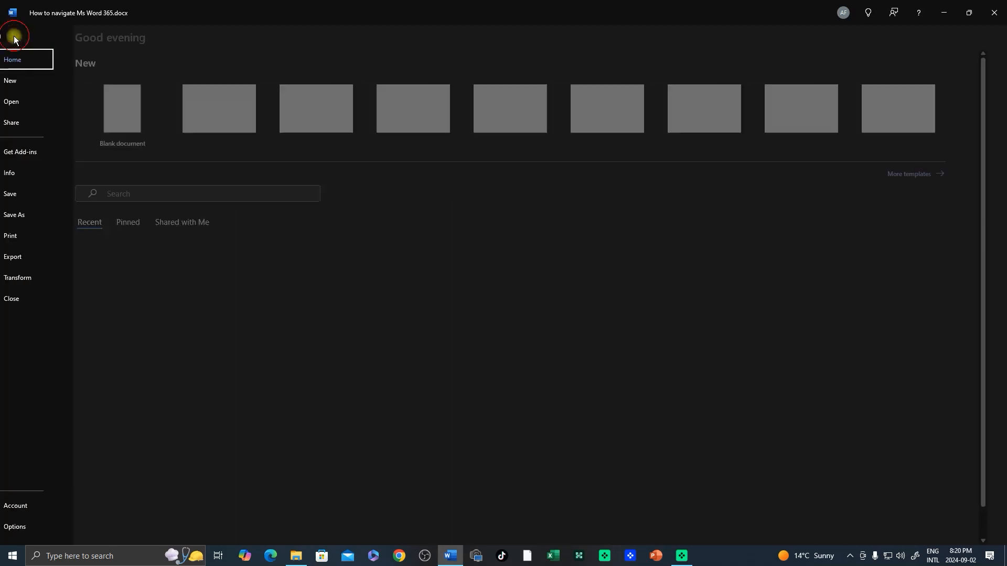
click(39, 531)
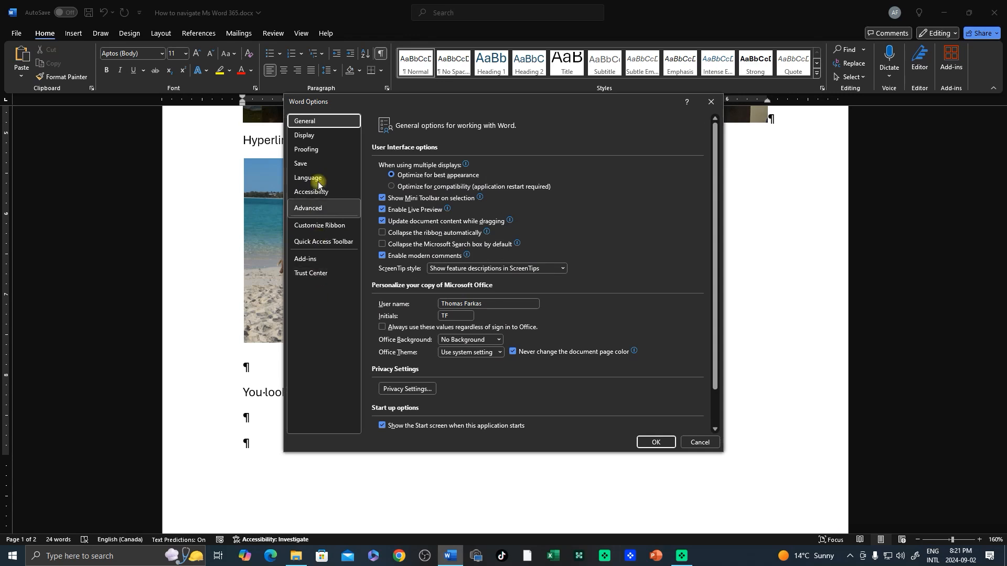
click(313, 151)
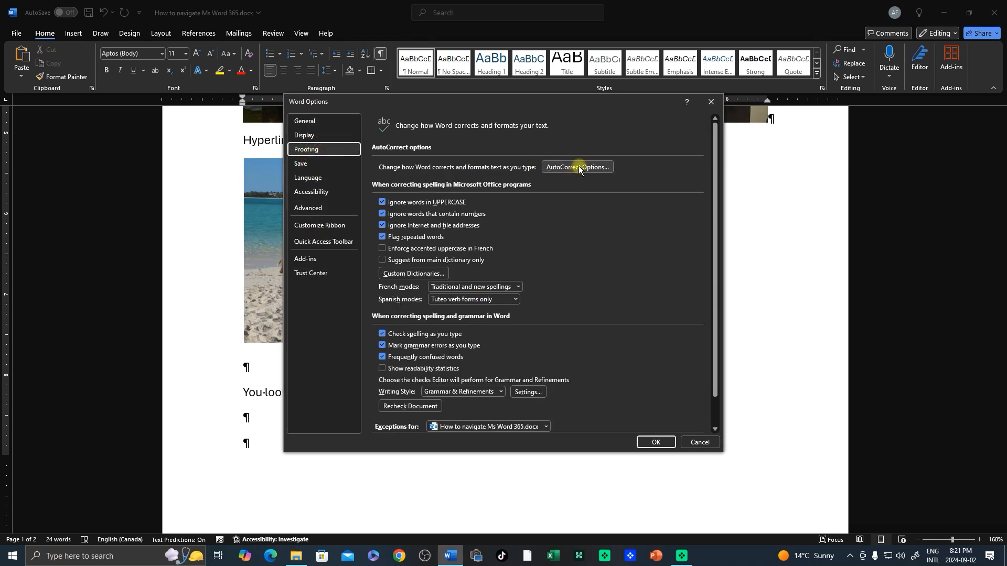
click(578, 166)
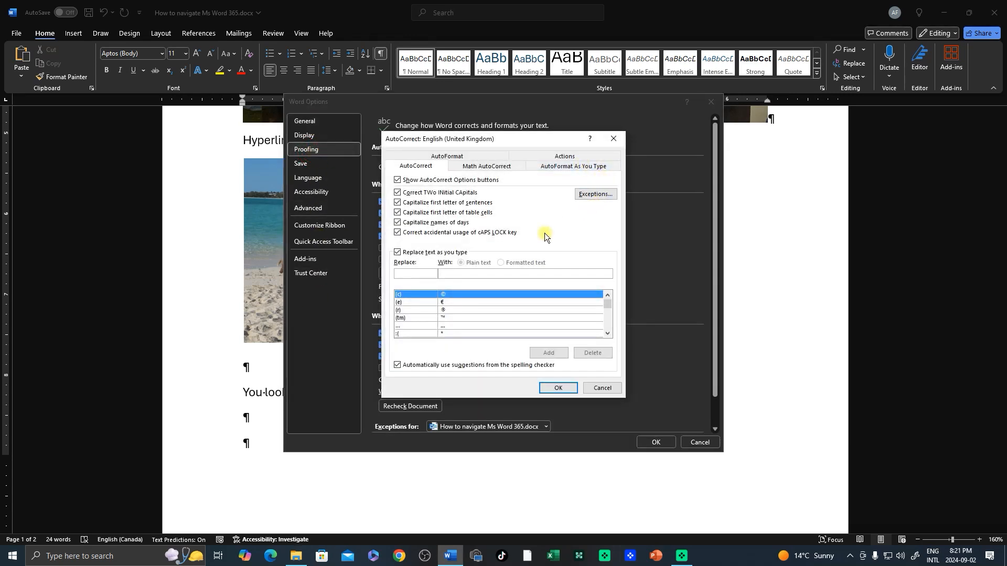
click(405, 274)
text(the)
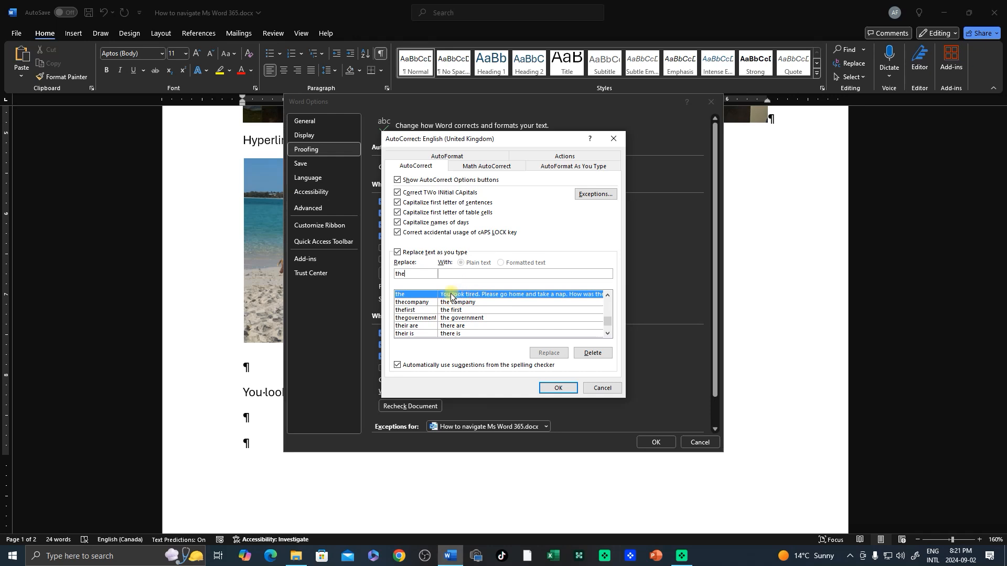
click(594, 354)
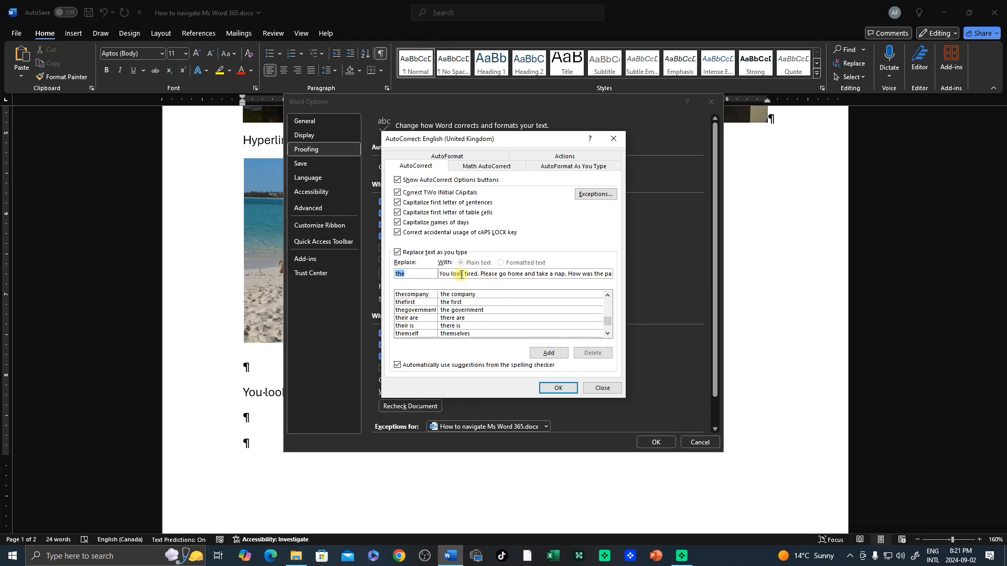
click(560, 387)
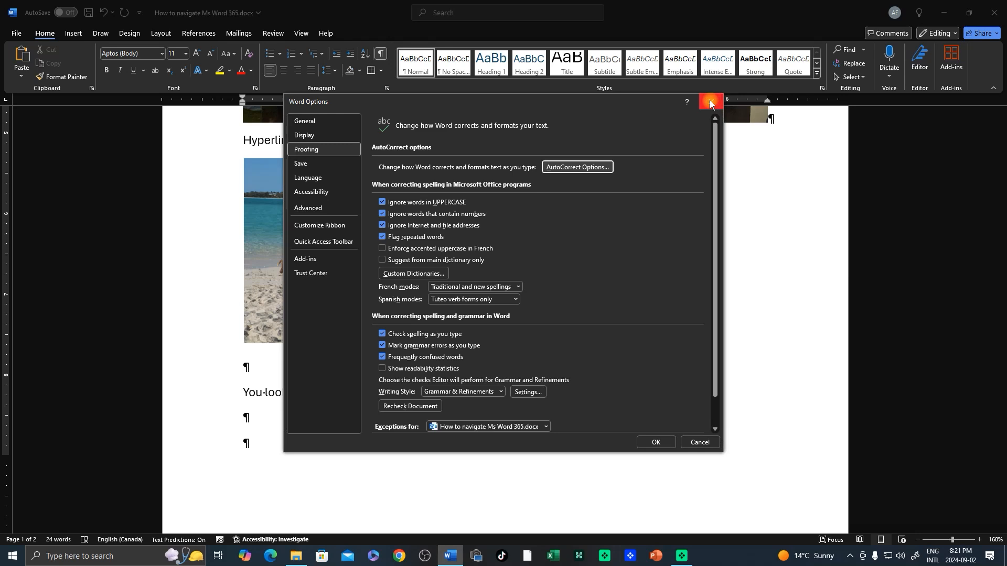
click(652, 444)
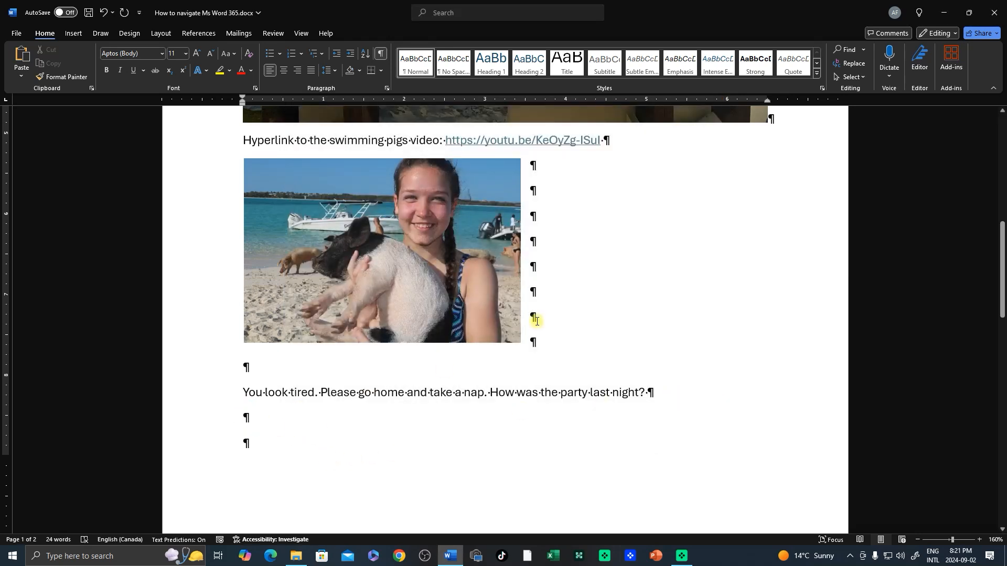
Write "The best way" in the paragraph below the sentence about the party
text(The )
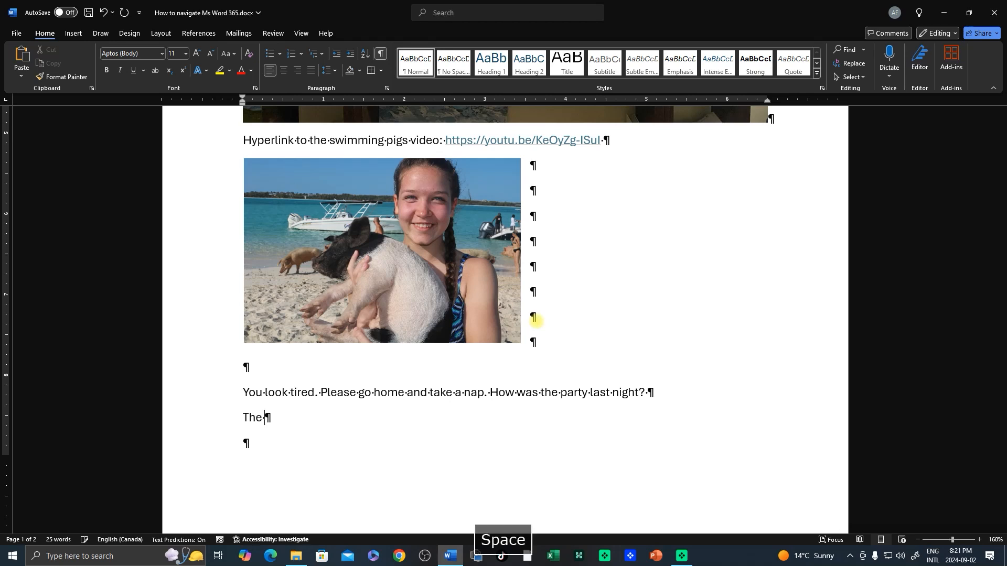
text(best way)
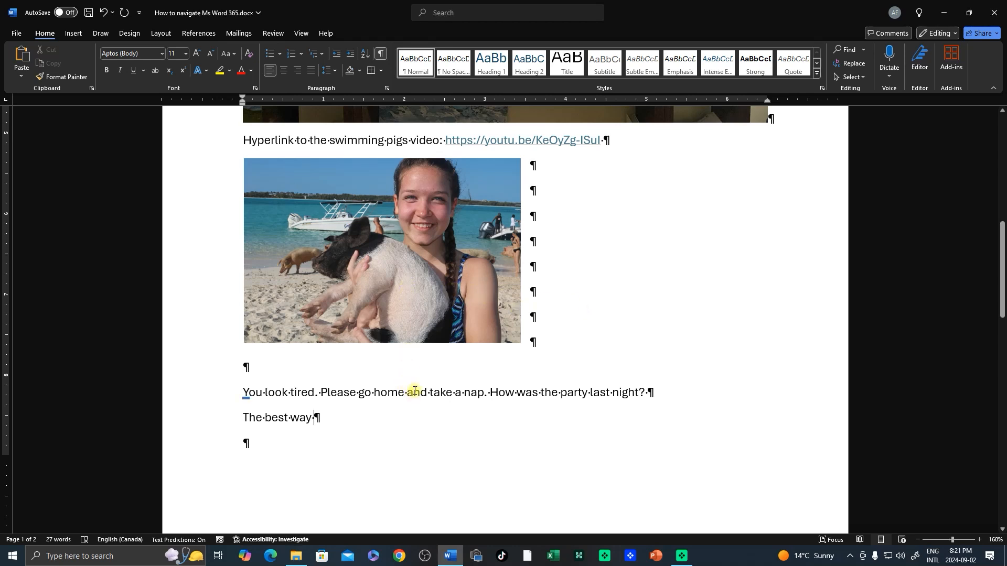
Collapse the ribbon and restore it, and view the File start page before returning to the document
double_click(44, 35)
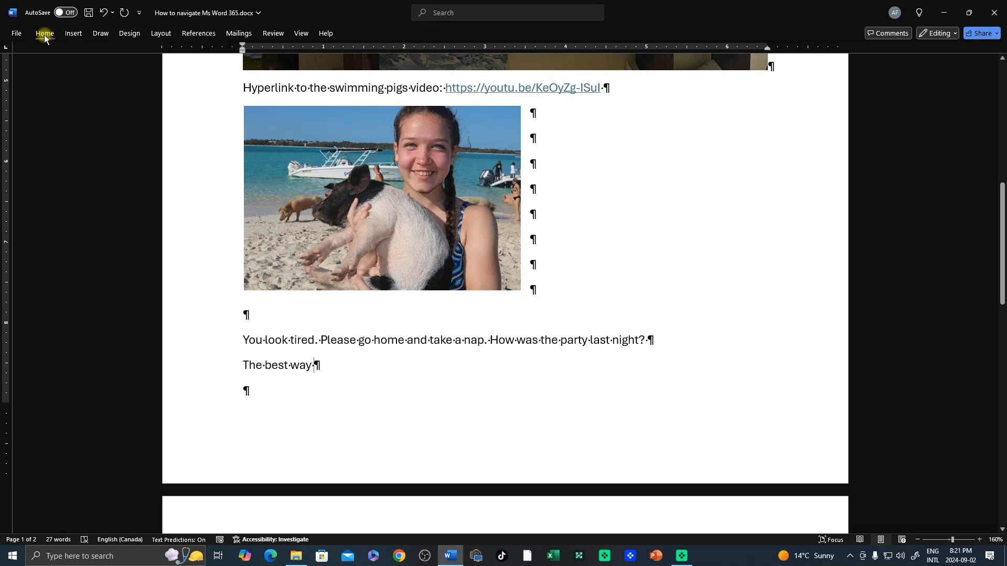
double_click(44, 35)
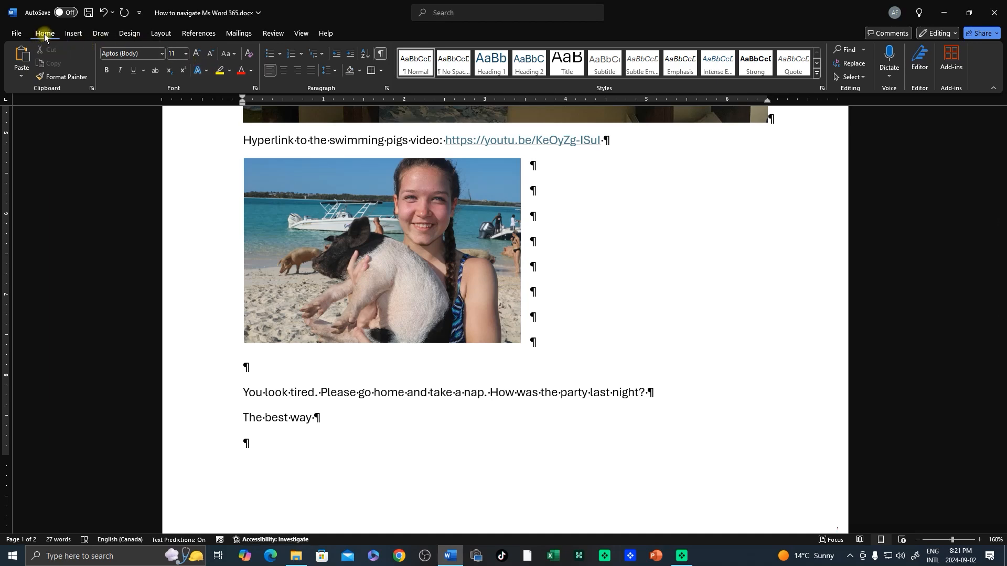
click(17, 34)
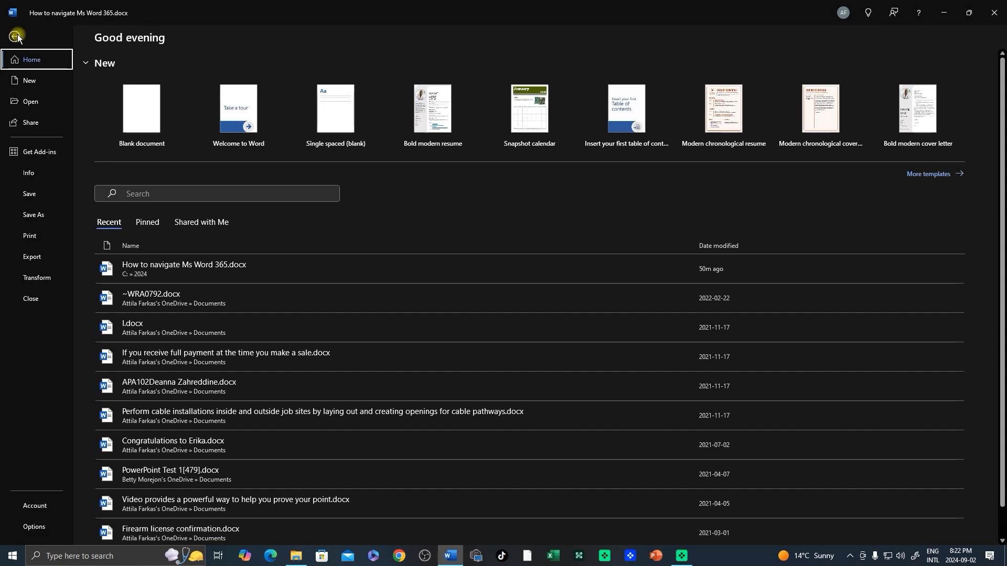
click(15, 35)
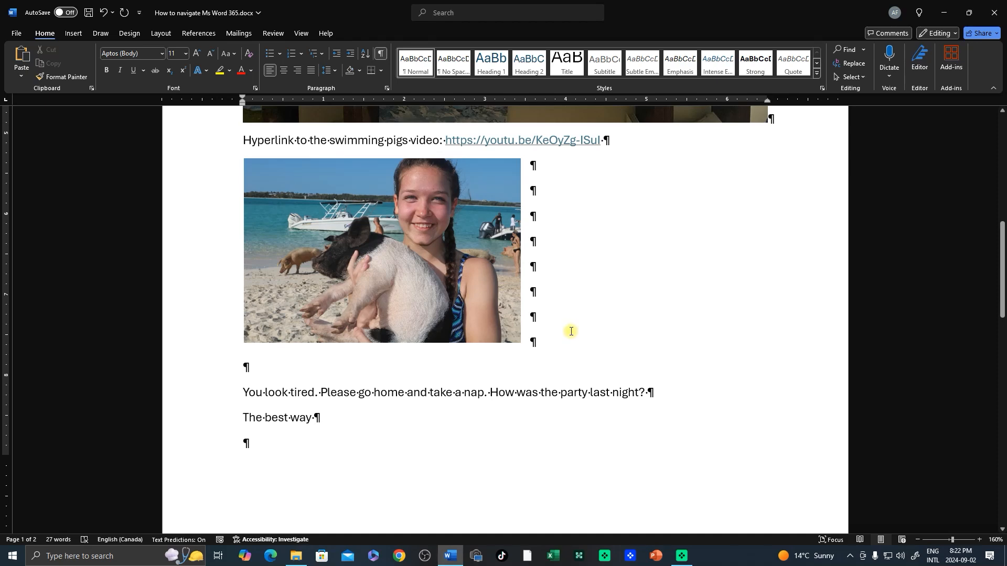
Generate 30 paragraphs of 30 sentences of sample text with =rand(30,30) in the second blank paragraph of page 2
scroll(577, 330, up, 4)
scroll(571, 335, up, 3)
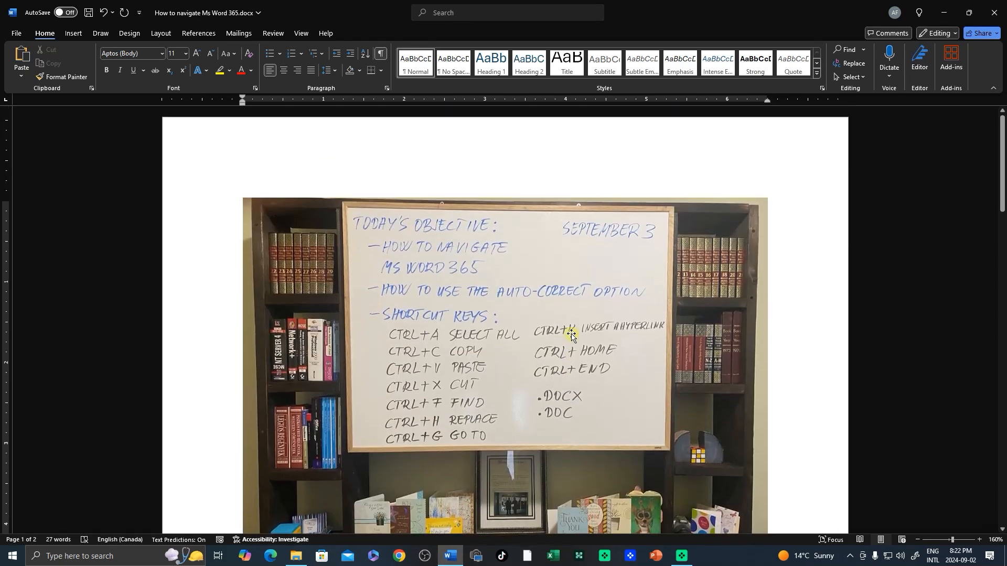
scroll(571, 337, down, 3)
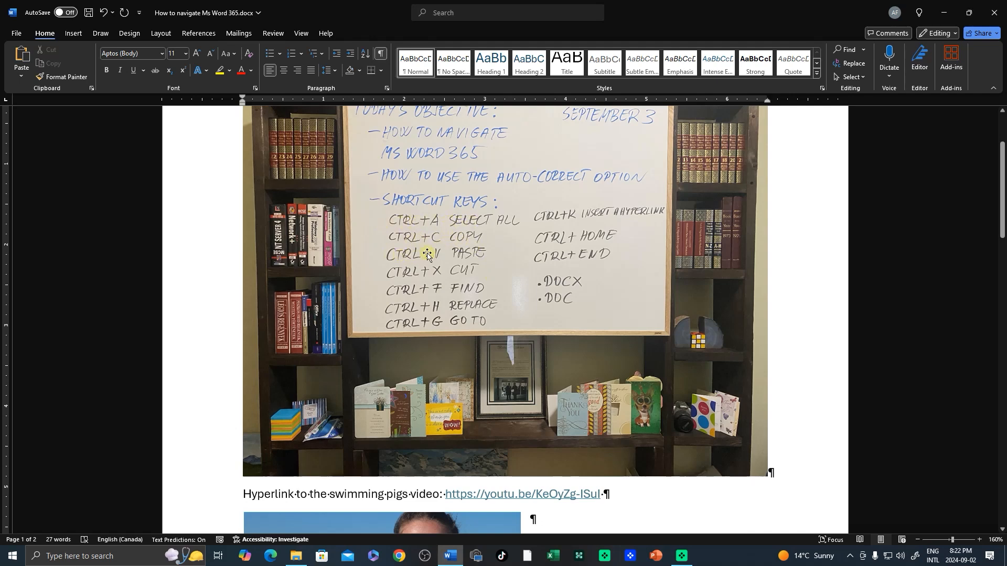
scroll(447, 254, down, 10)
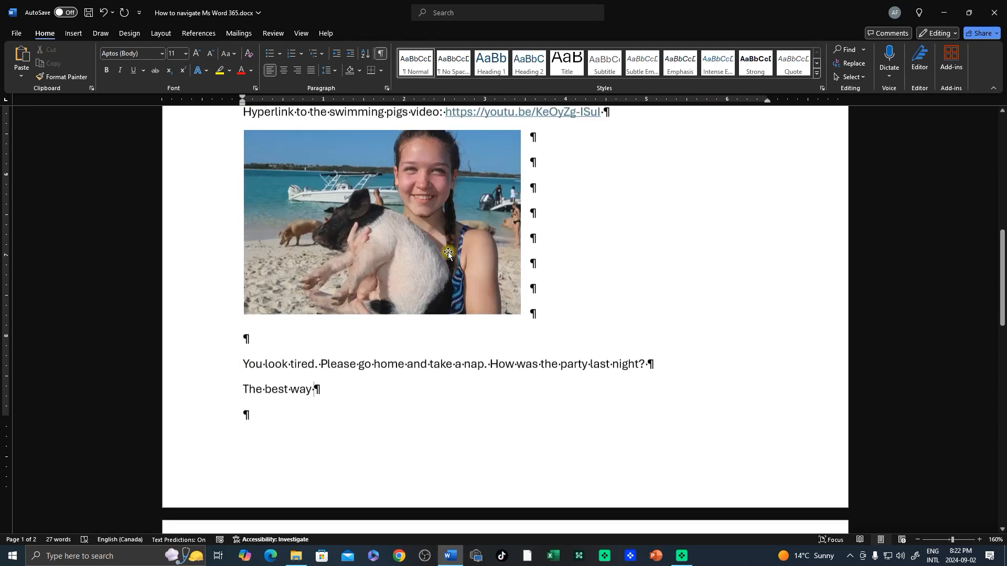
click(293, 349)
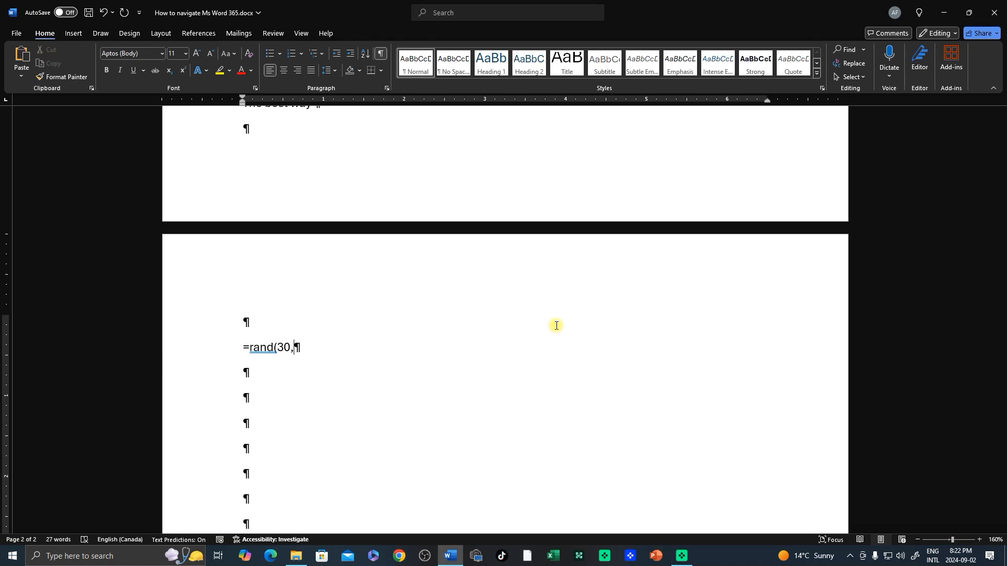
text(30))
key(Return)
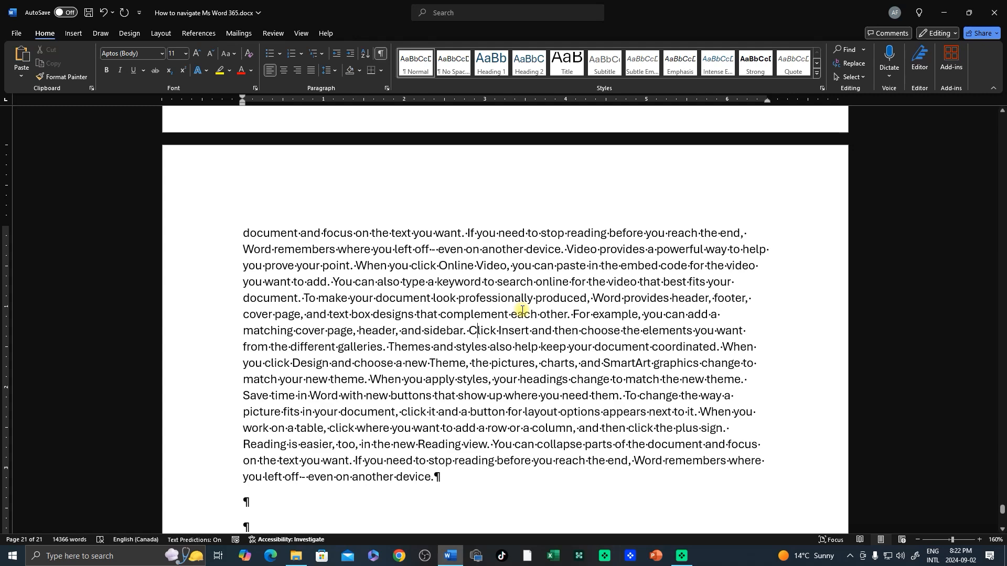
Return to the document's start, then select all of its content and clear the selection from within the sample text
key(ctrl+Home)
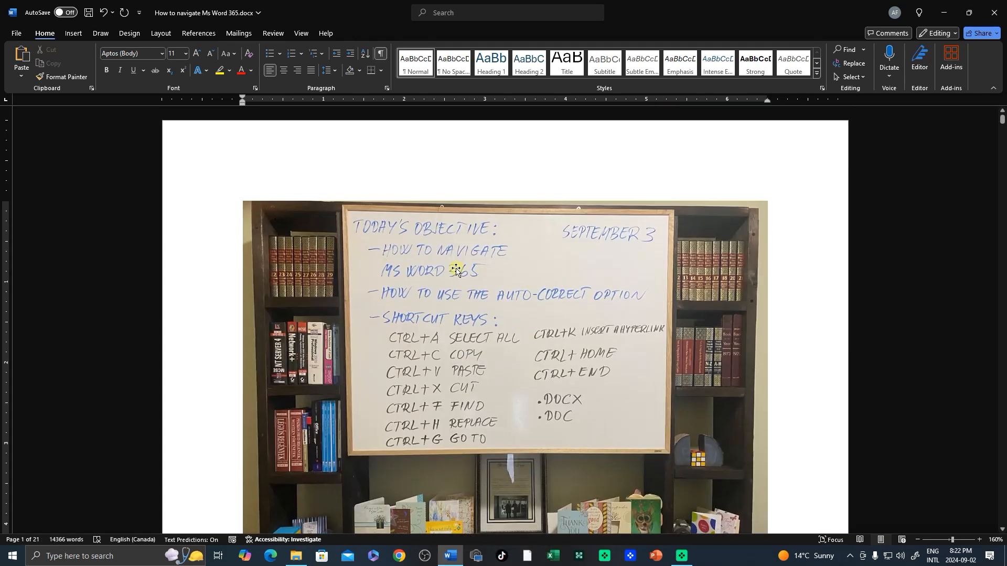
scroll(456, 270, down, 10)
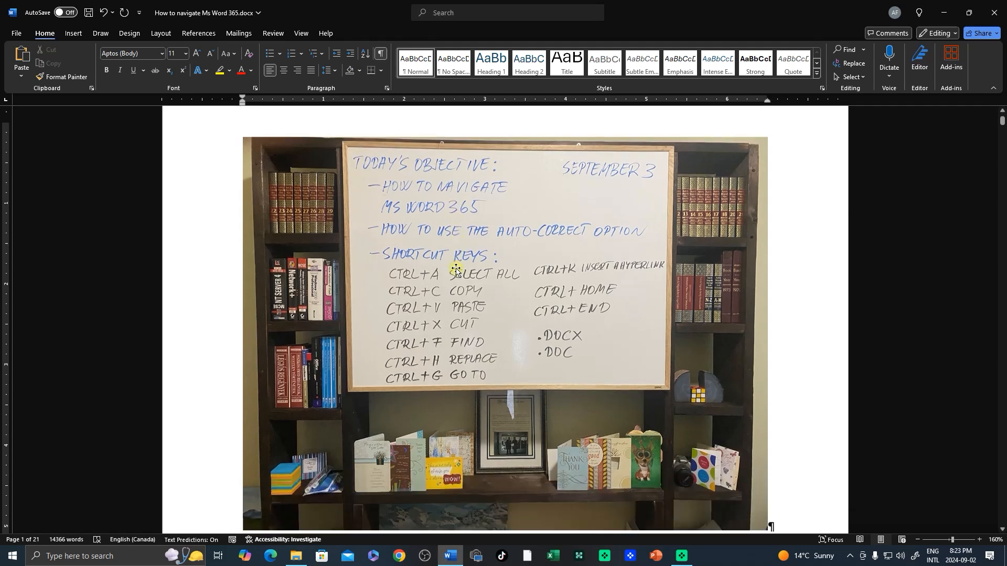
scroll(456, 270, down, 6)
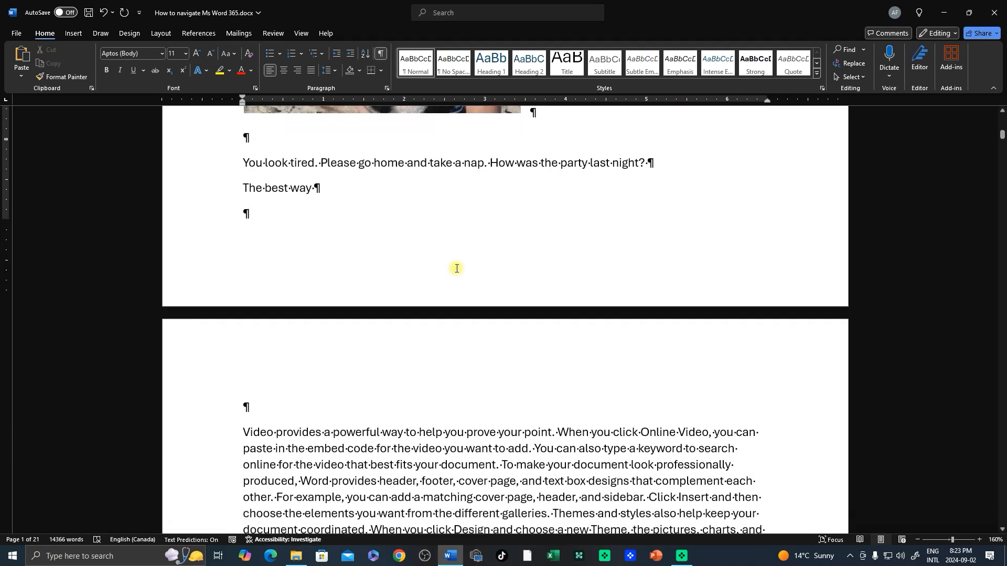
click(443, 294)
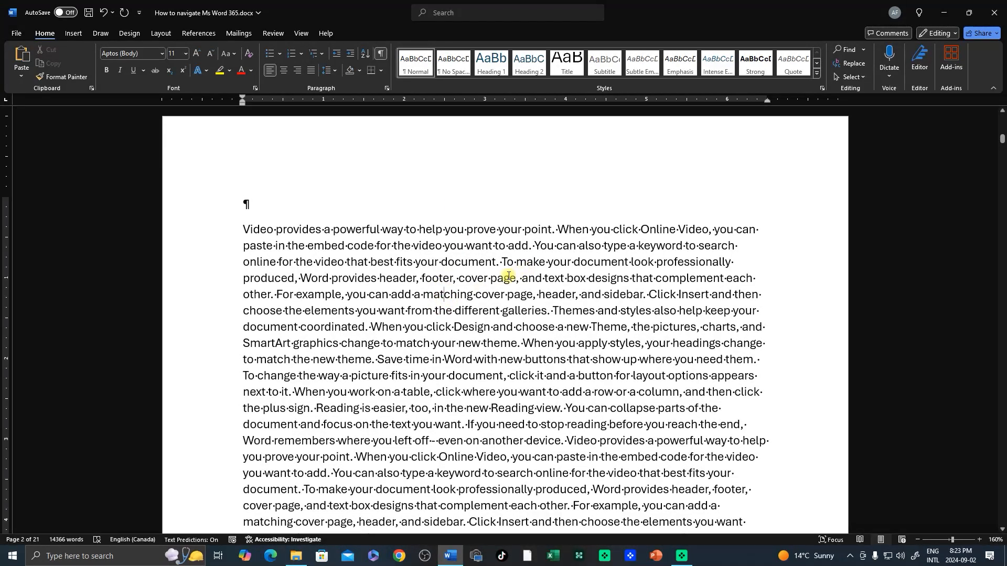
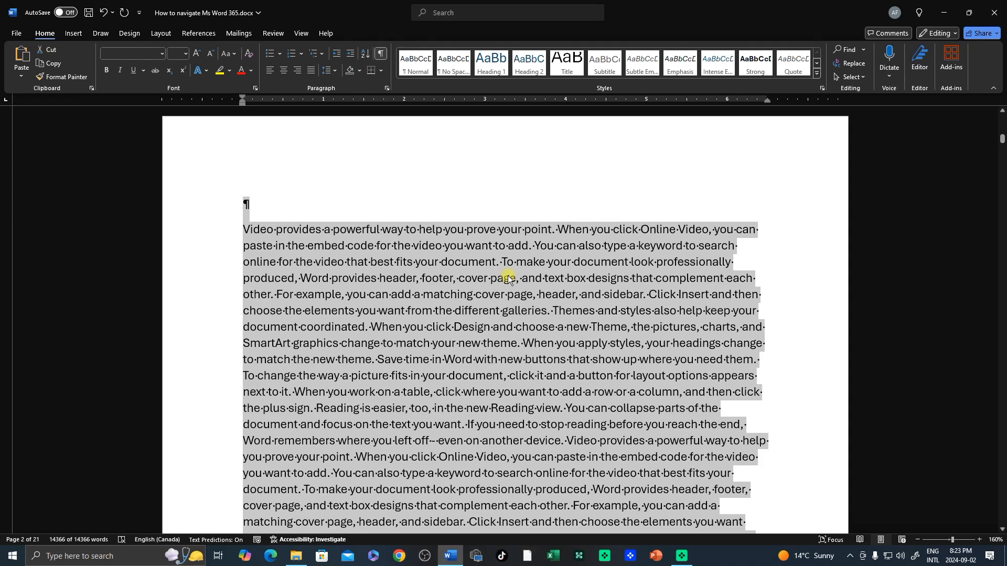
click(505, 277)
Copy the line "You look tired. Please go home and take a nap. How was the party last night?" below the beach photo
scroll(524, 268, up, 6)
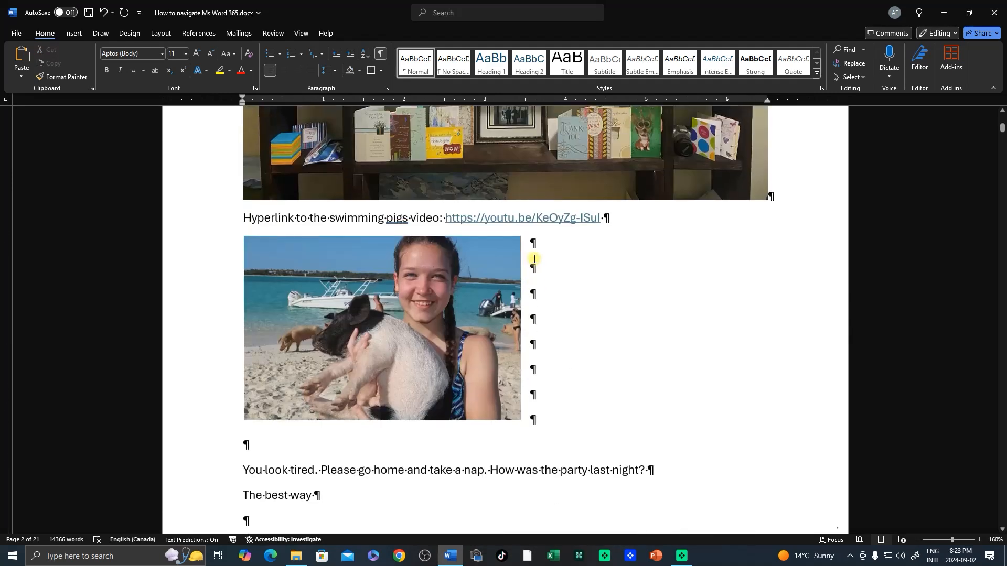
scroll(534, 259, up, 6)
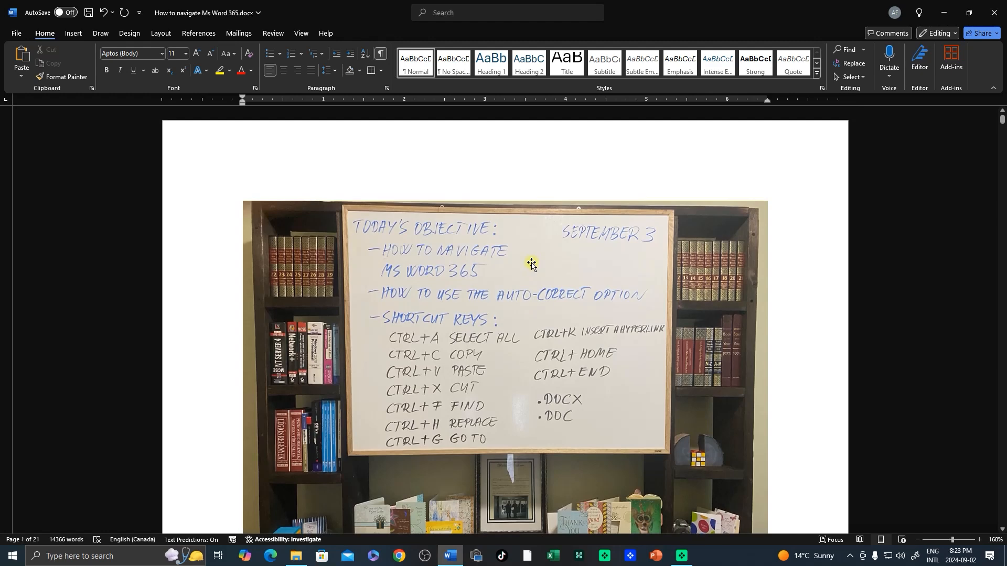
scroll(532, 264, down, 8)
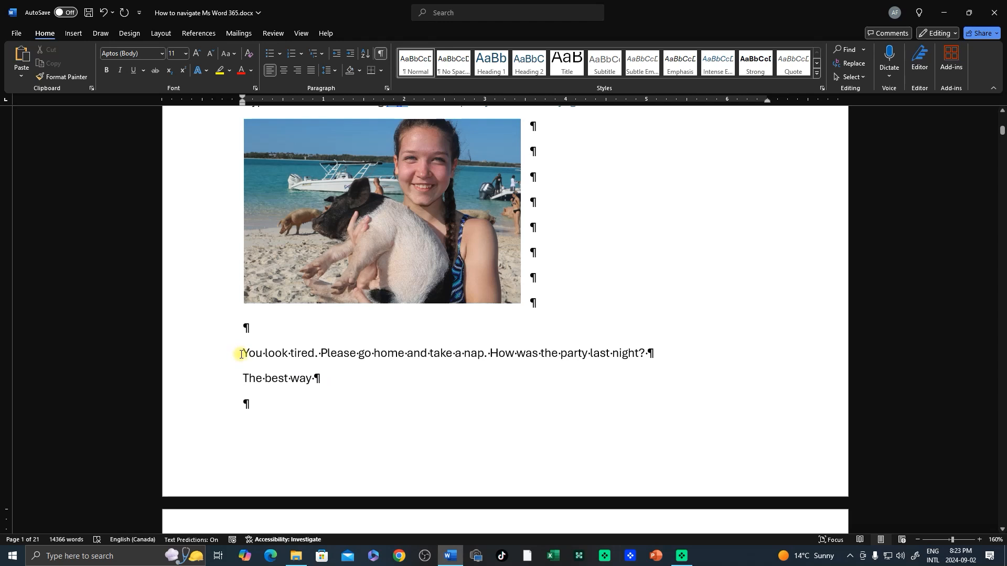
drag(243, 353, 651, 353)
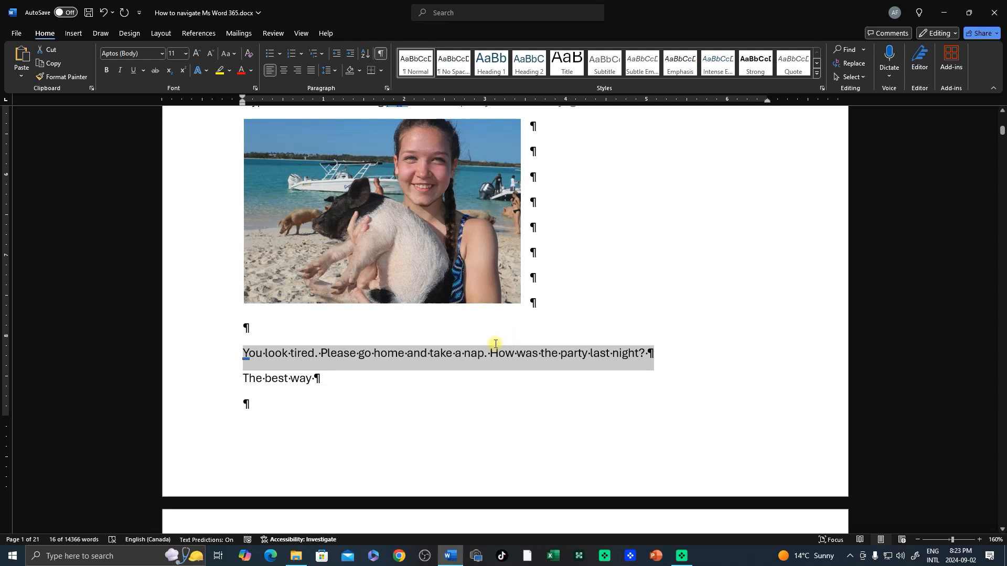
key(ctrl+c)
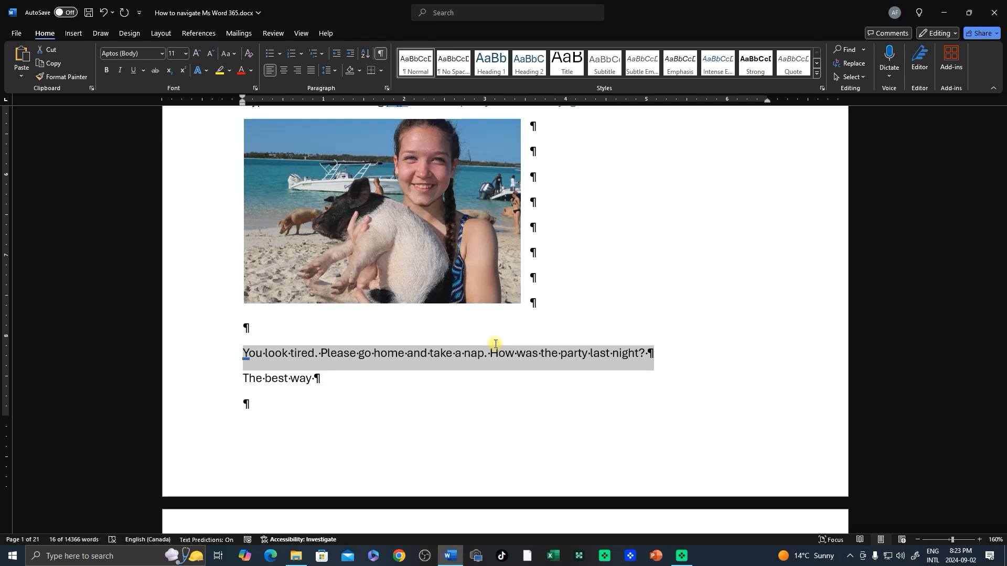
Go to page 5 and paste the copied line into a new paragraph after the one ending "even on another device."
key(ctrl+g)
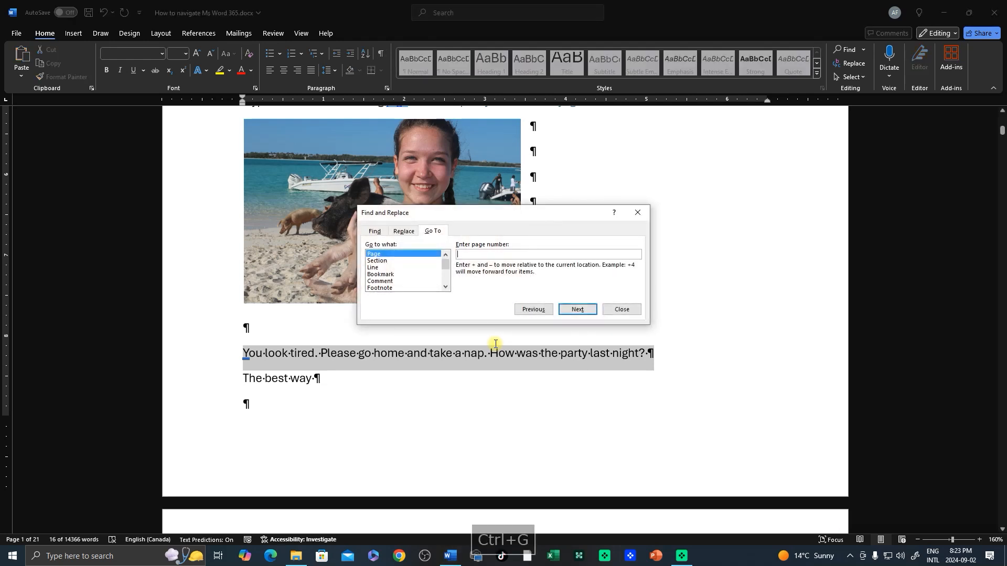
text(5)
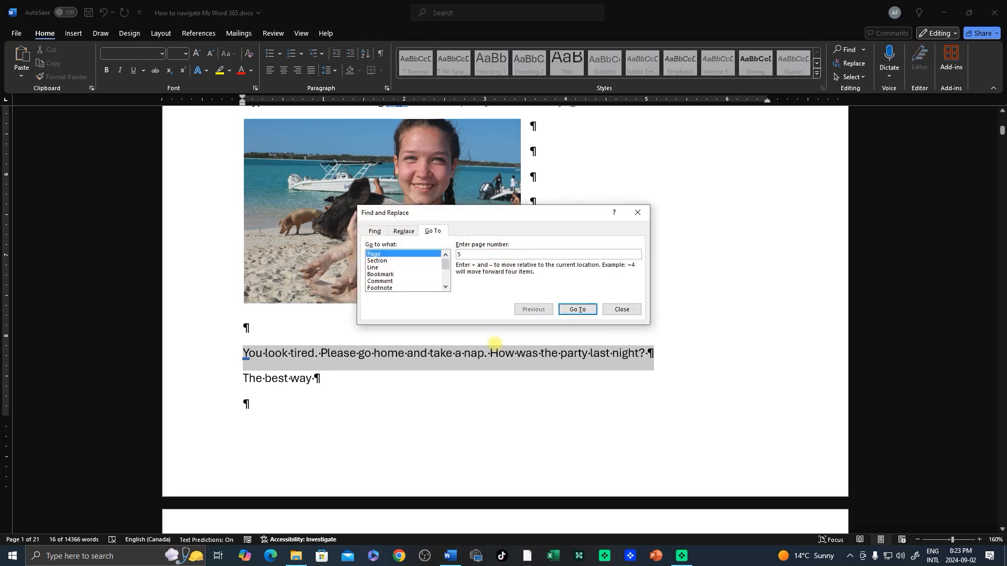
key(Return)
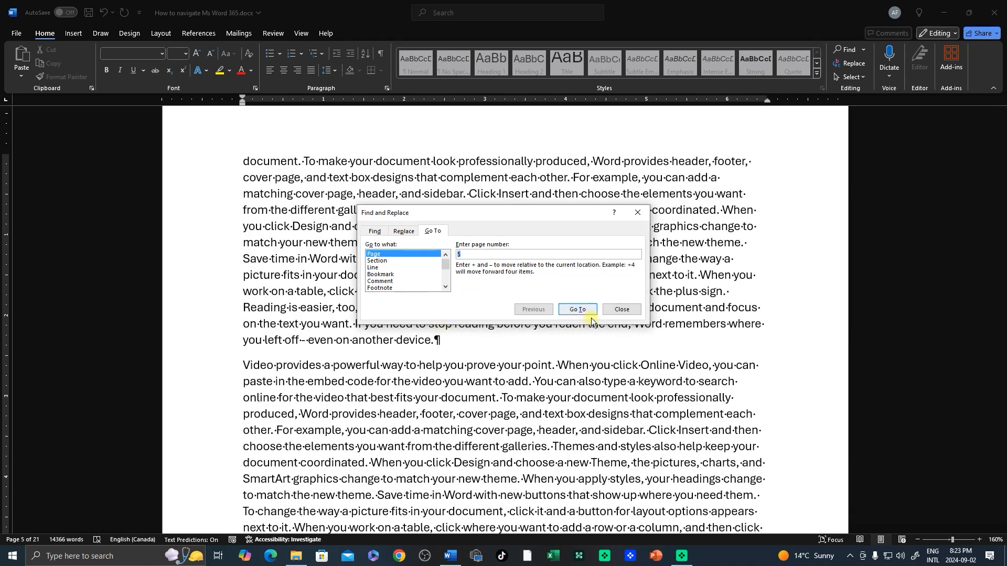
click(622, 309)
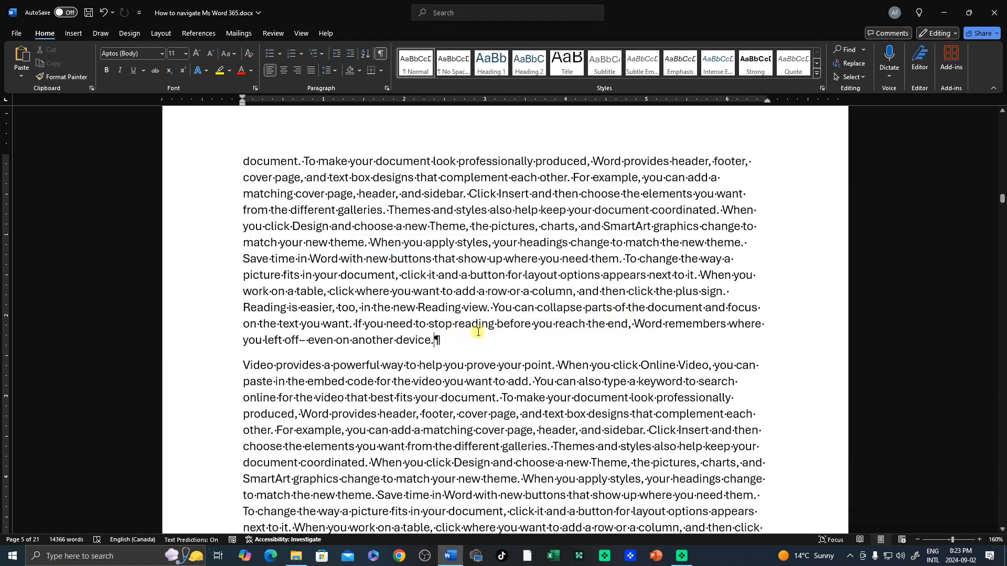
key(Return)
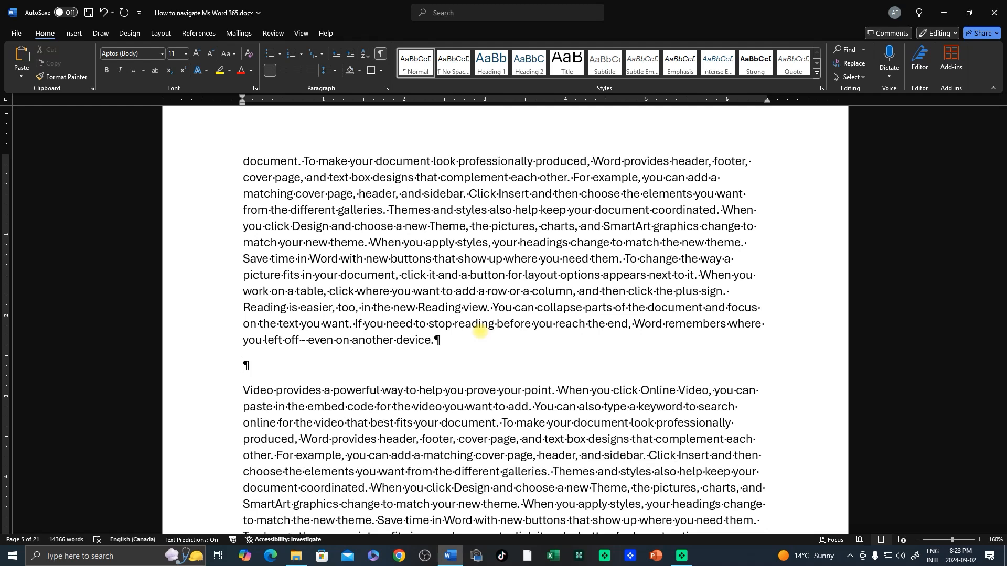
key(ctrl+v)
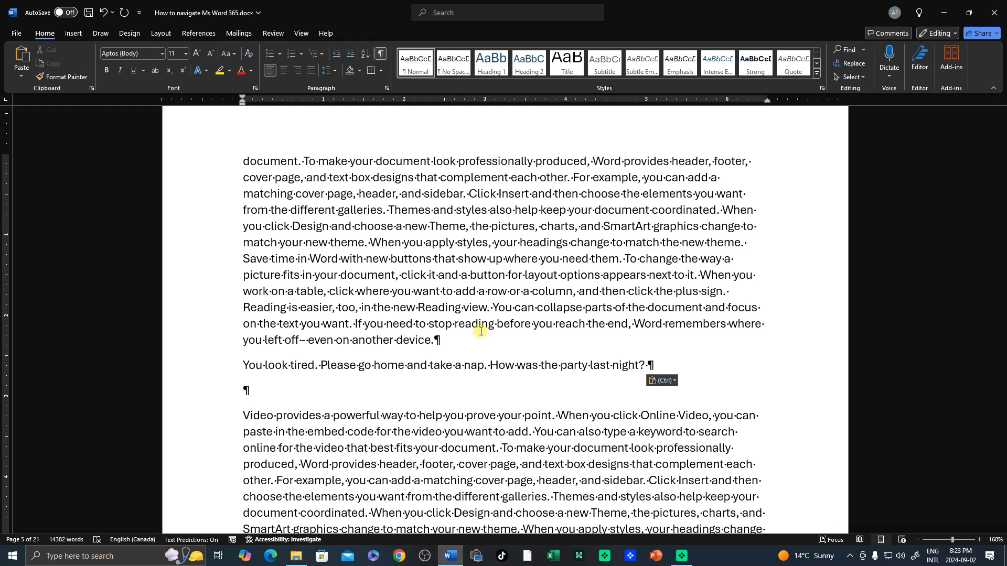
Return to page 1 and cut the text "The best way" from below the sentence about the party
key(ctrl+Home)
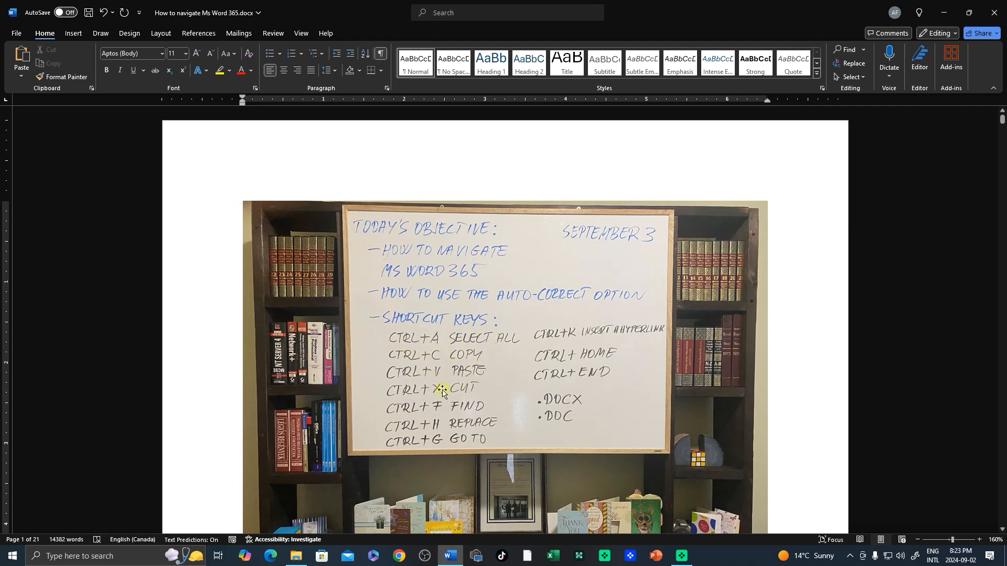
scroll(458, 376, down, 6)
scroll(458, 376, down, 4)
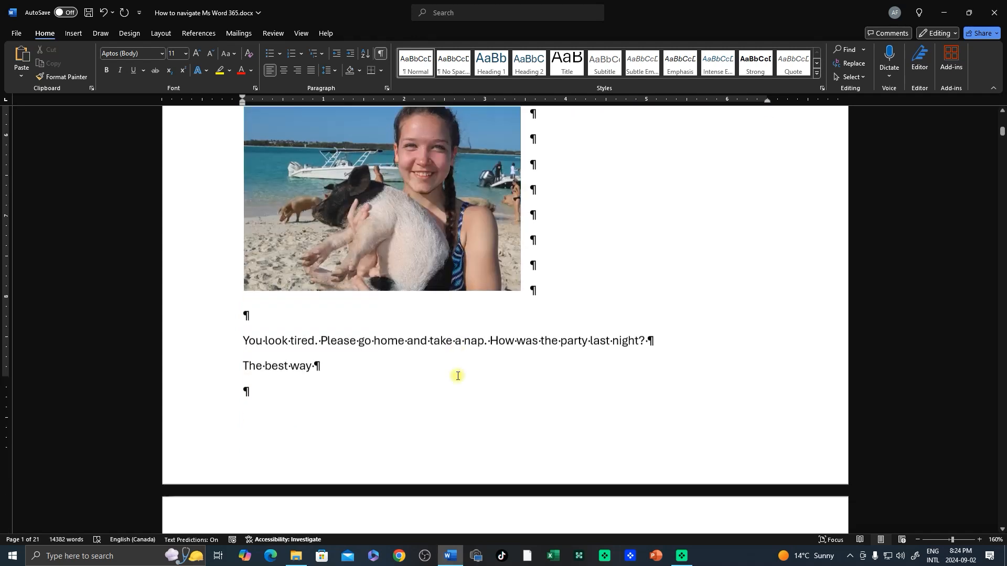
click(318, 340)
drag(318, 340, 191, 344)
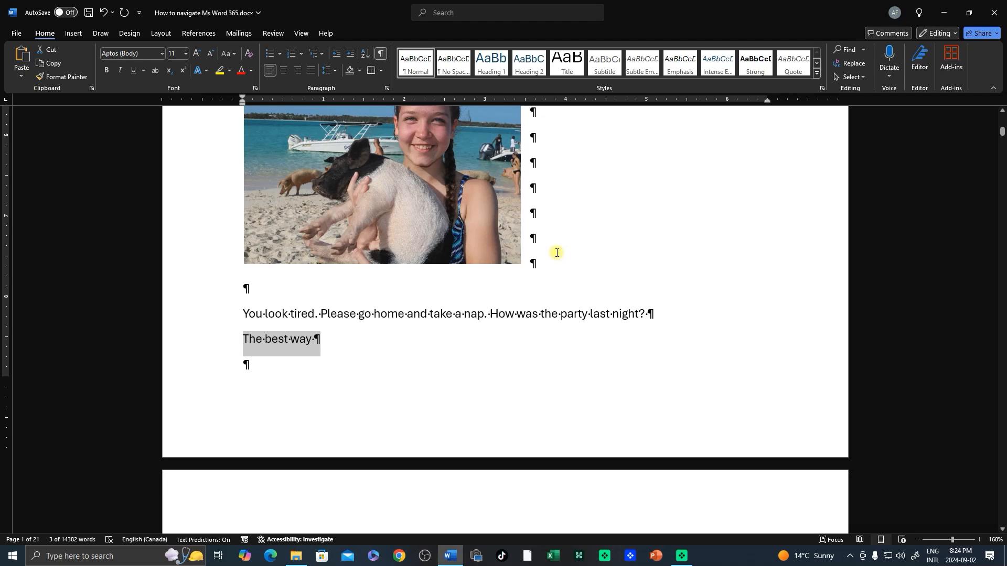
key(ctrl+x)
Split the first sample paragraph on page 2 after "the plus sign." and paste "The best way" into a new paragraph there
scroll(555, 252, down, 3)
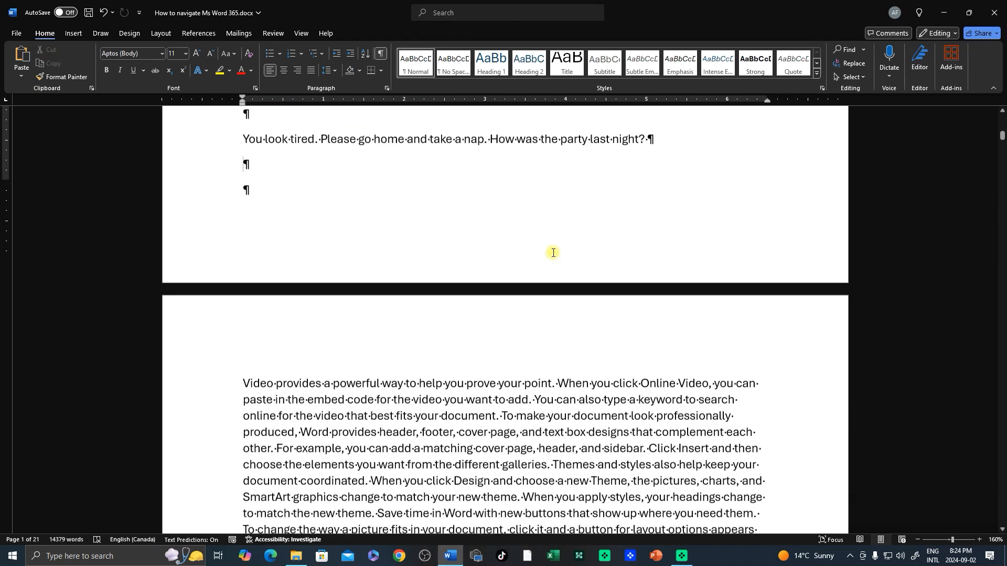
scroll(552, 253, down, 4)
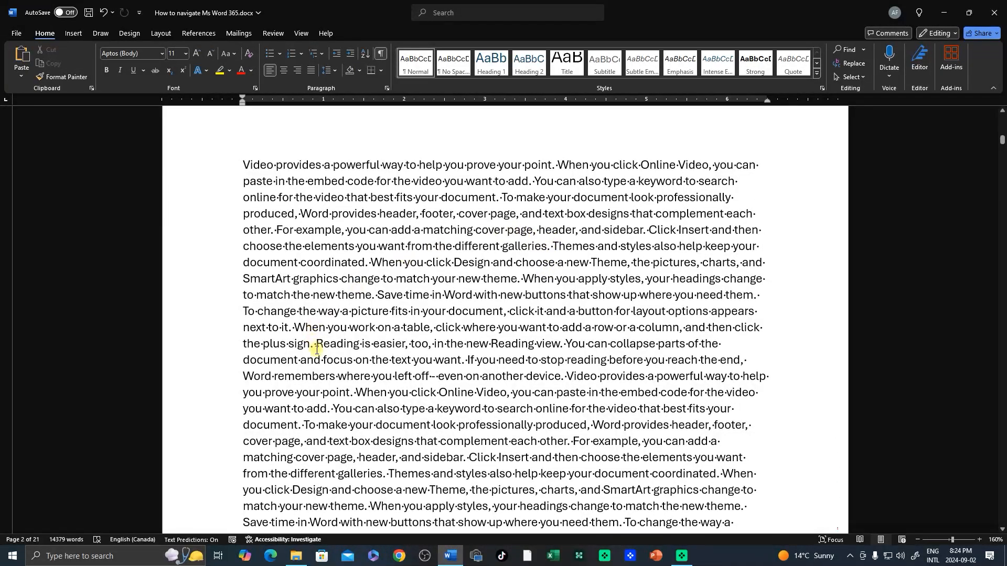
click(317, 348)
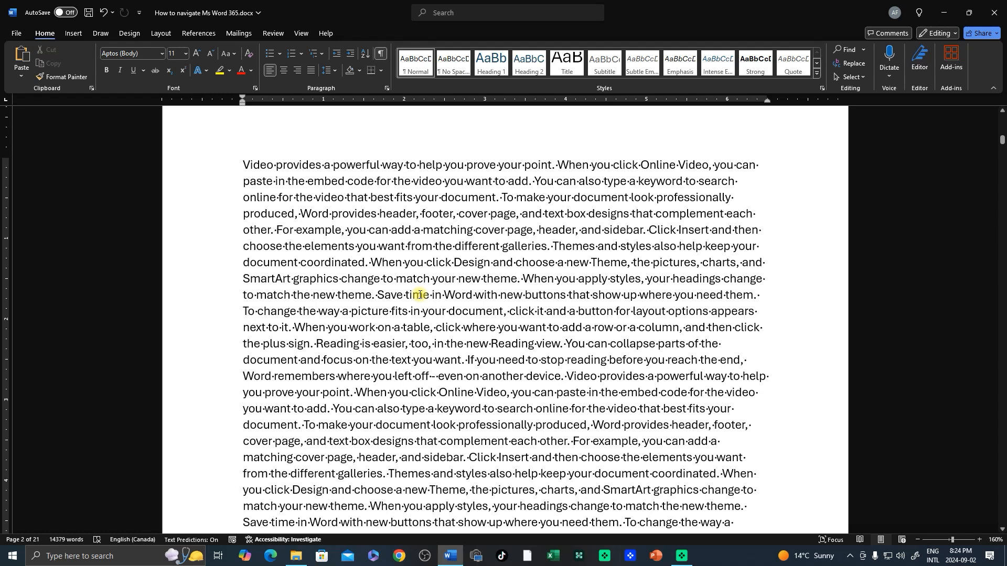
key(Return)
key(Return)
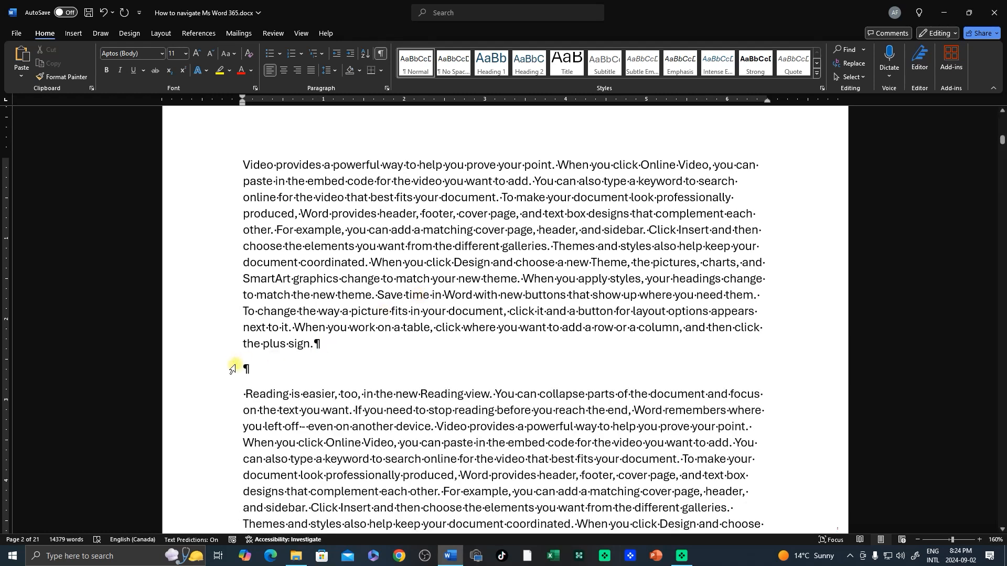
click(263, 367)
key(ctrl+v)
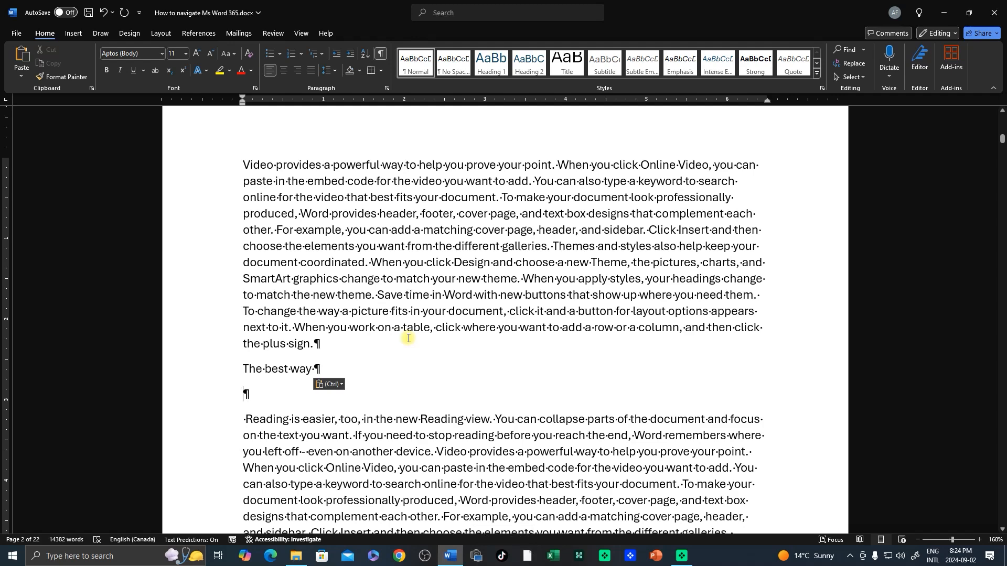
Search the document for "video" and look through the highlighted matches on the first two pages
key(ctrl+Home)
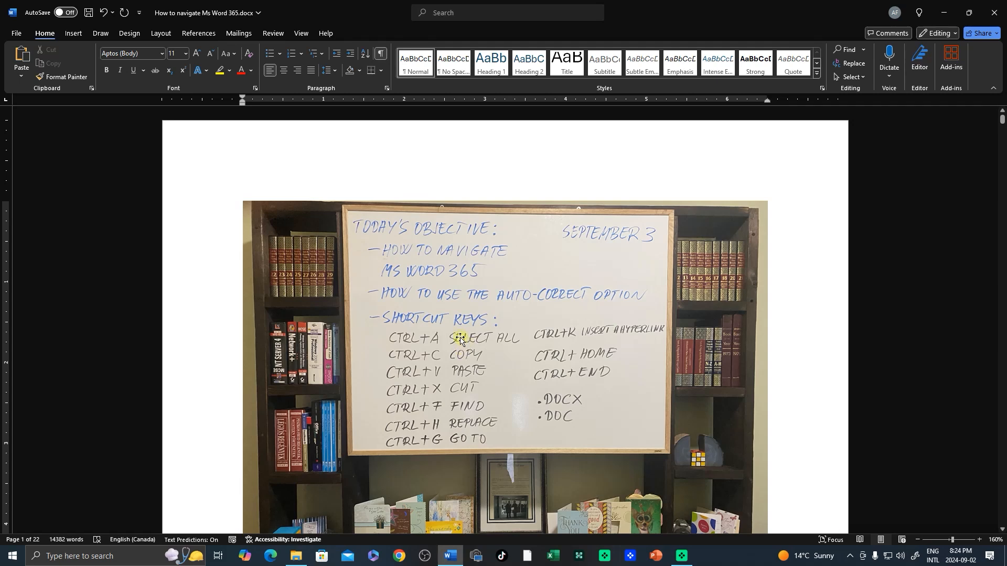
scroll(457, 333, down, 10)
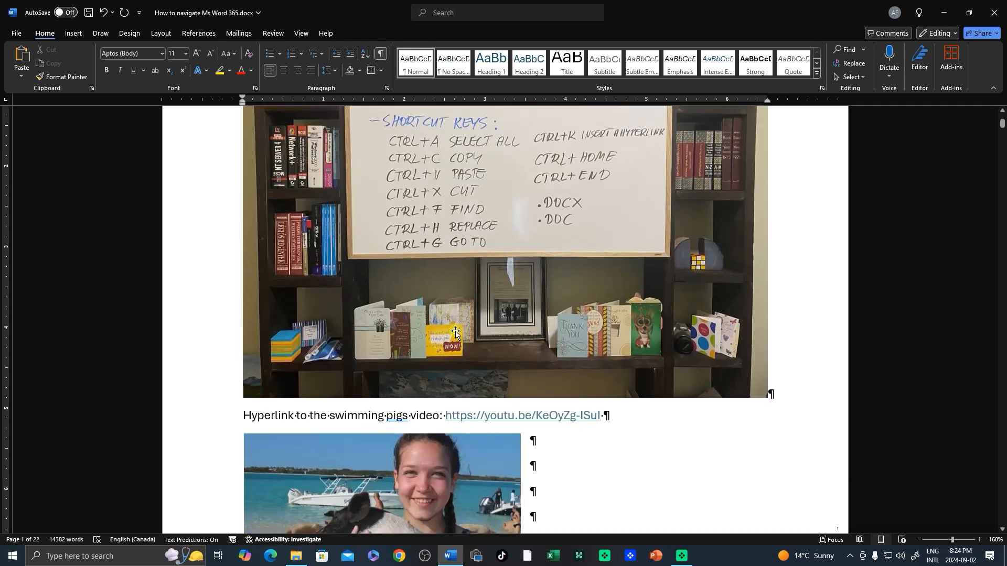
scroll(453, 334, down, 3)
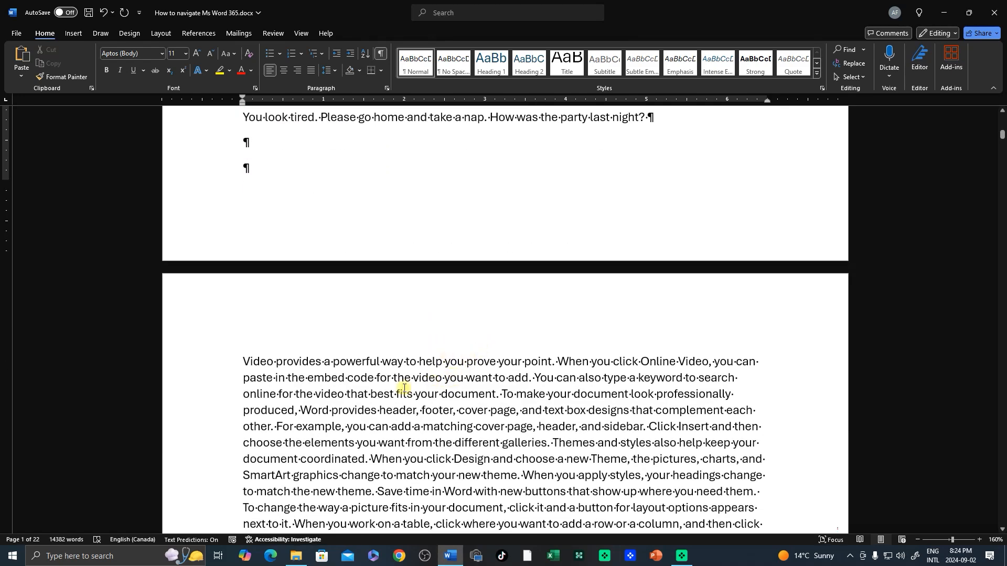
key(ctrl+f)
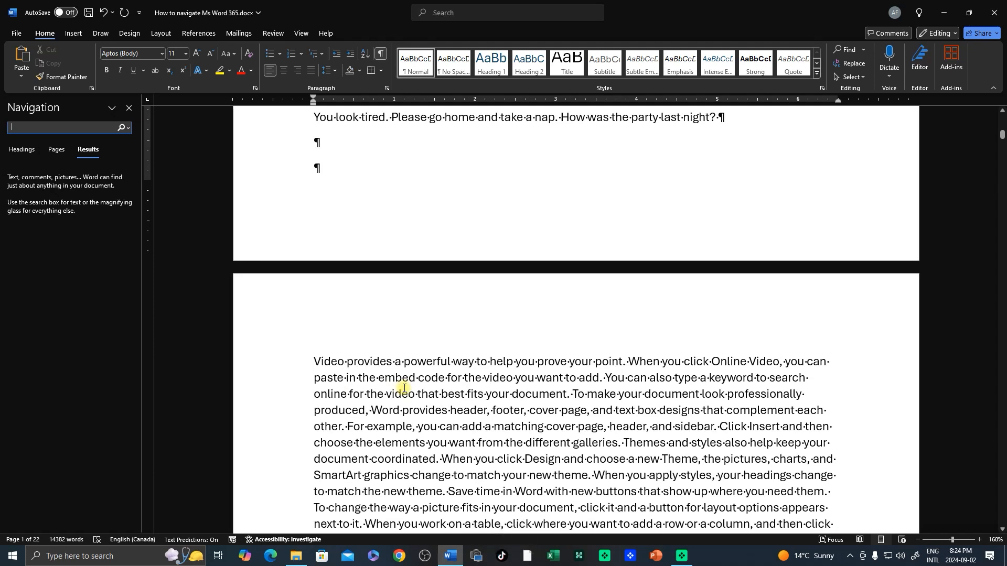
click(36, 126)
text(video)
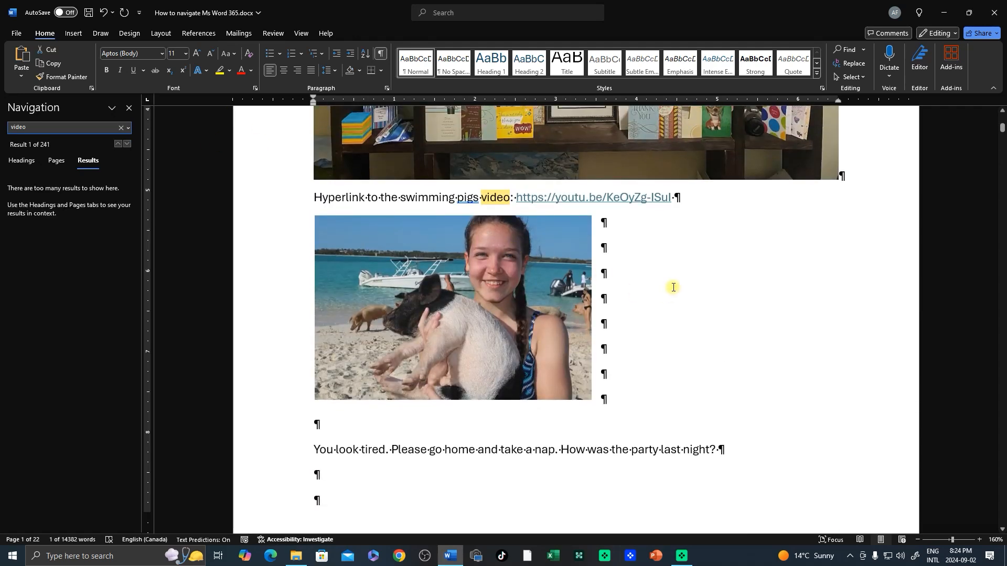
scroll(673, 286, up, 2)
scroll(676, 285, down, 7)
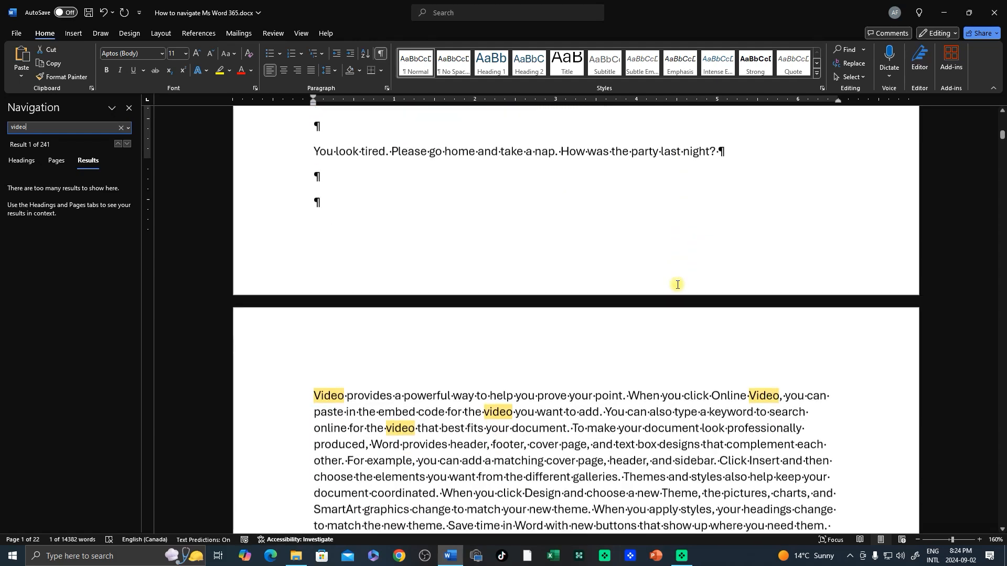
Review the highlighted "video" matches further down page 2 and return to the start of the document
scroll(677, 285, down, 7)
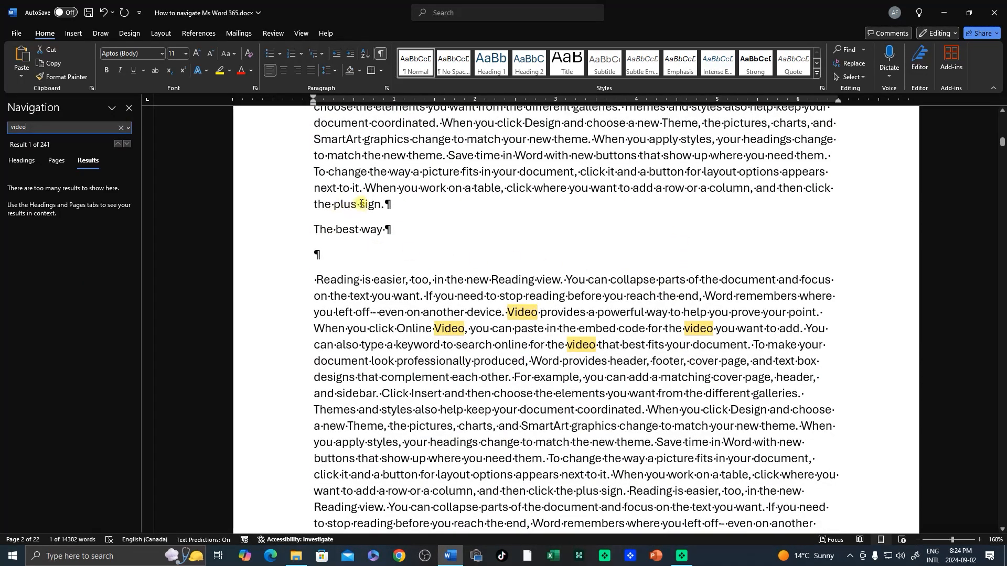
click(363, 188)
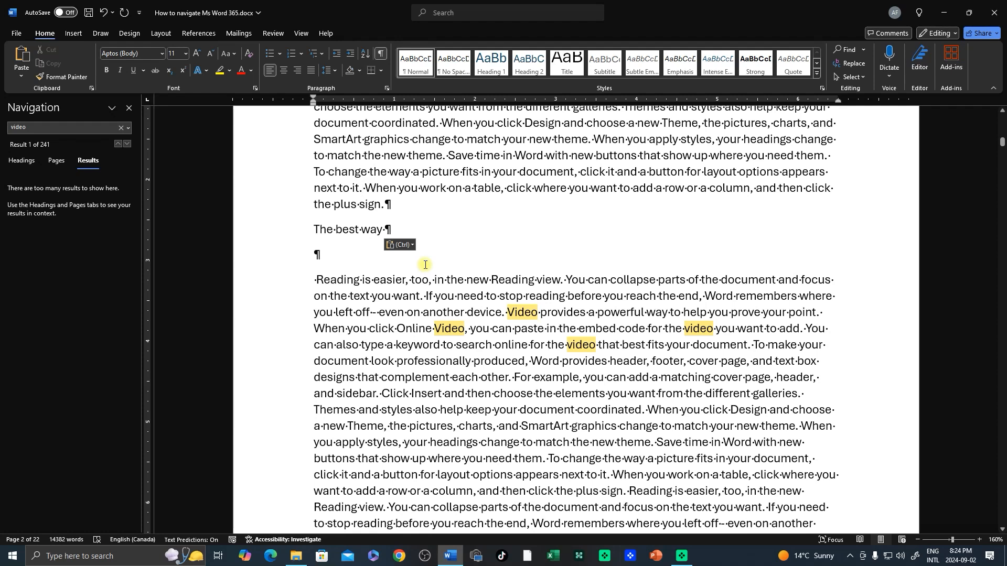
key(ctrl+Home)
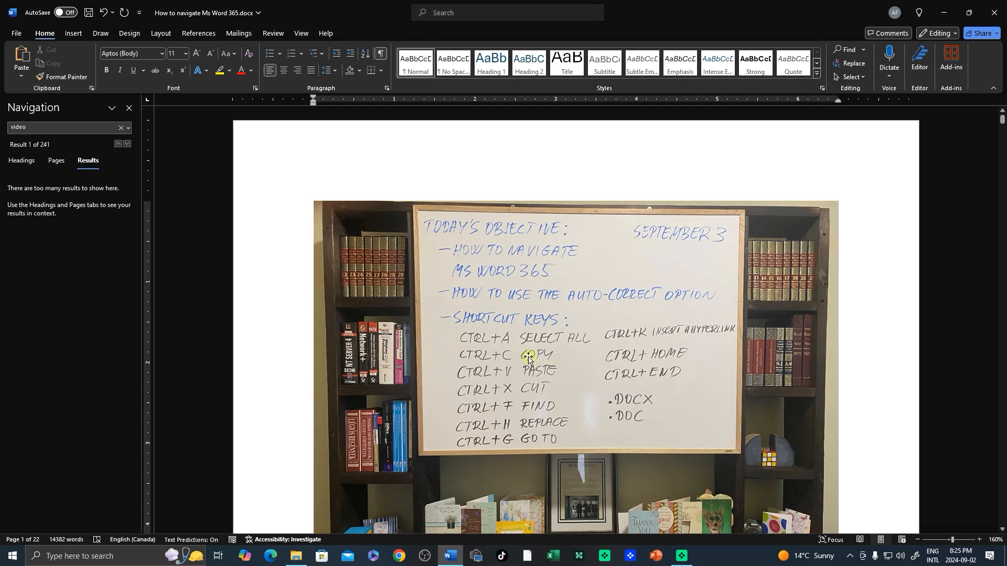
Select "video" in the swimming pigs line on page 1 and enter "audio" as its replacement in Find and Replace
scroll(528, 358, down, 5)
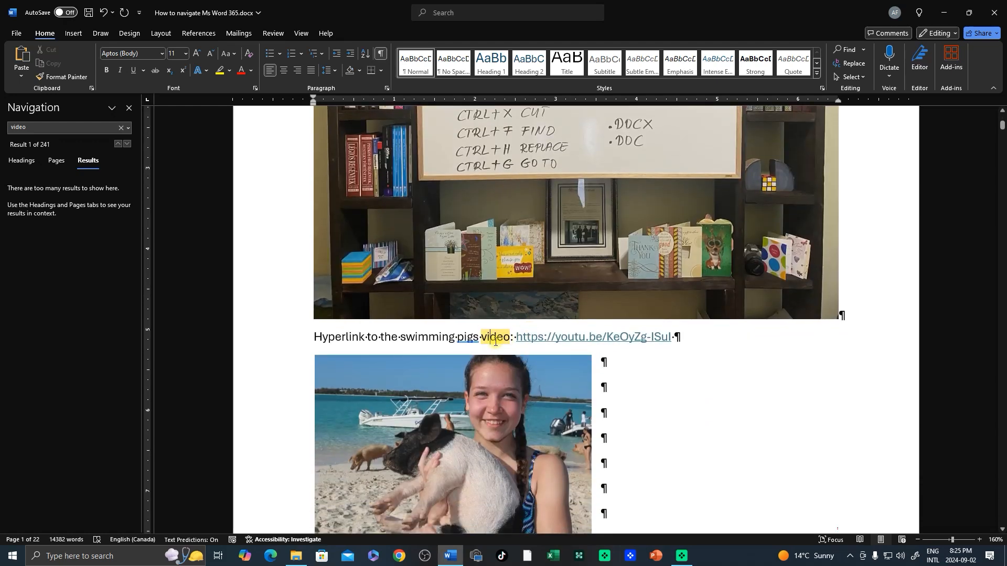
drag(483, 336, 509, 336)
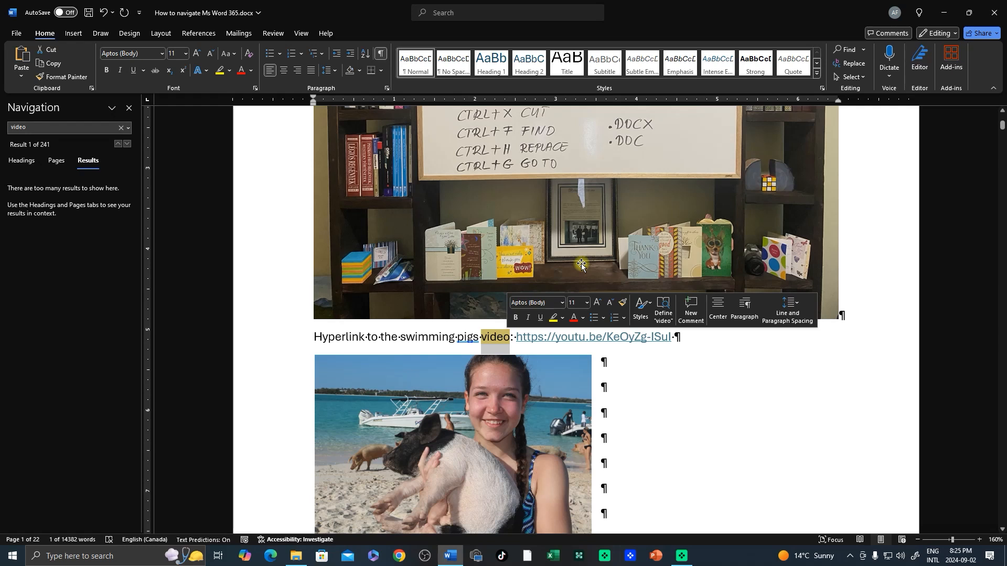
key(ctrl+h)
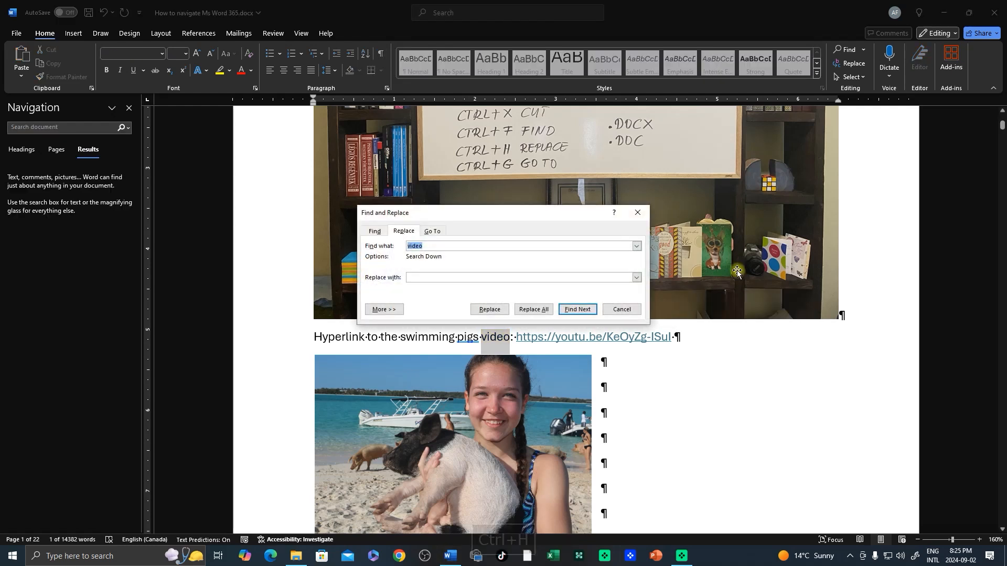
click(419, 277)
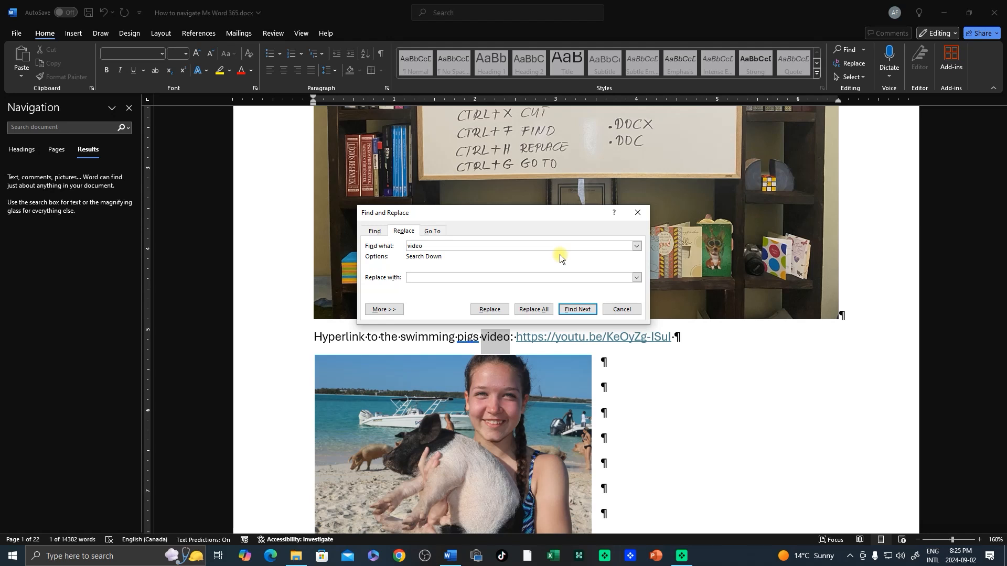
text(audio)
Set the search direction to All and replace every "video" in the document with "audio"
click(391, 313)
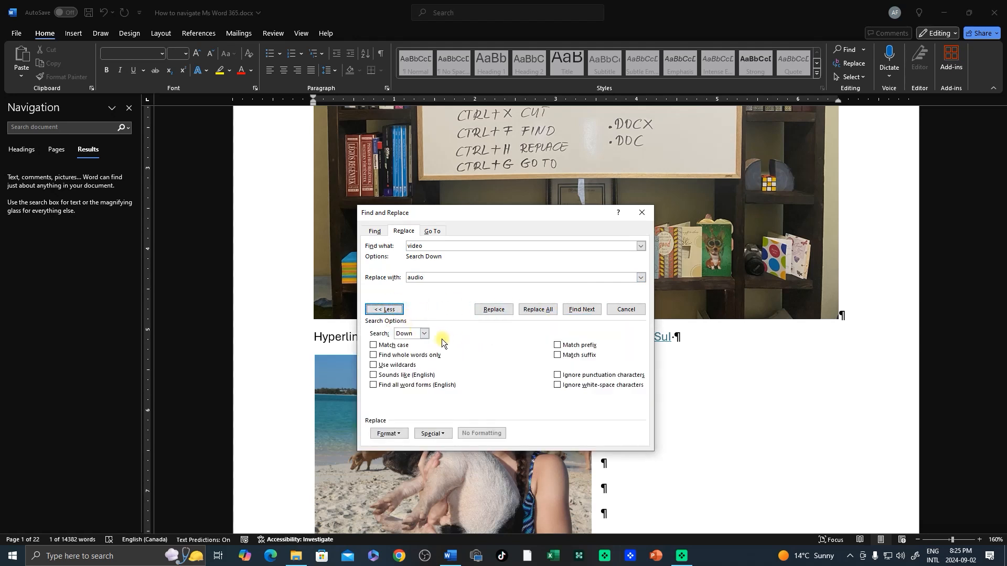
click(425, 334)
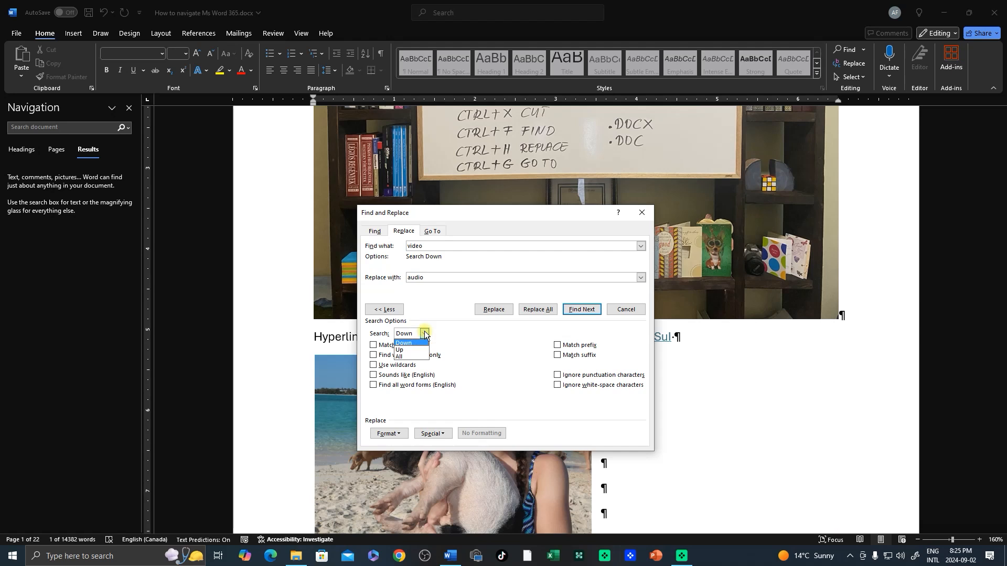
click(401, 358)
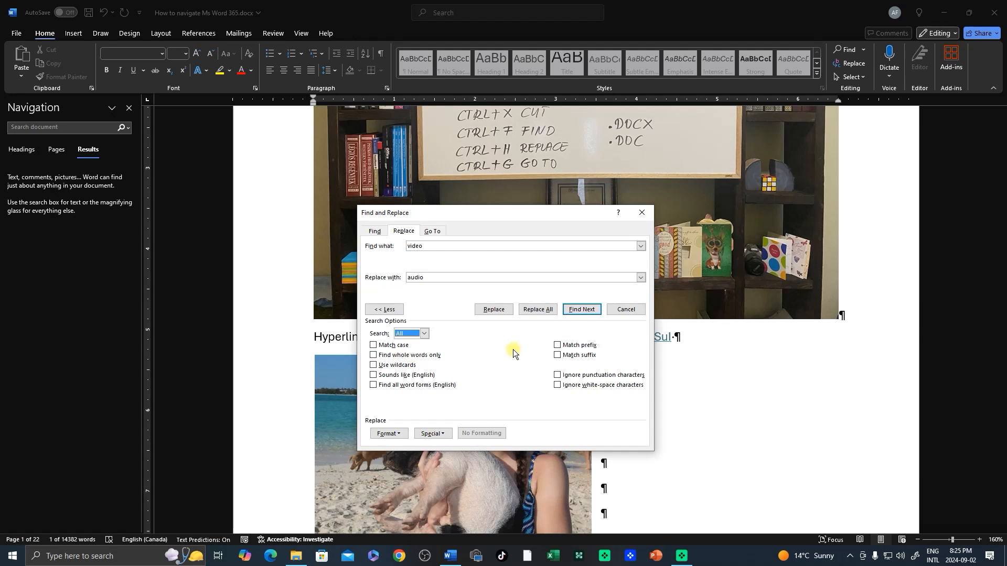
click(535, 308)
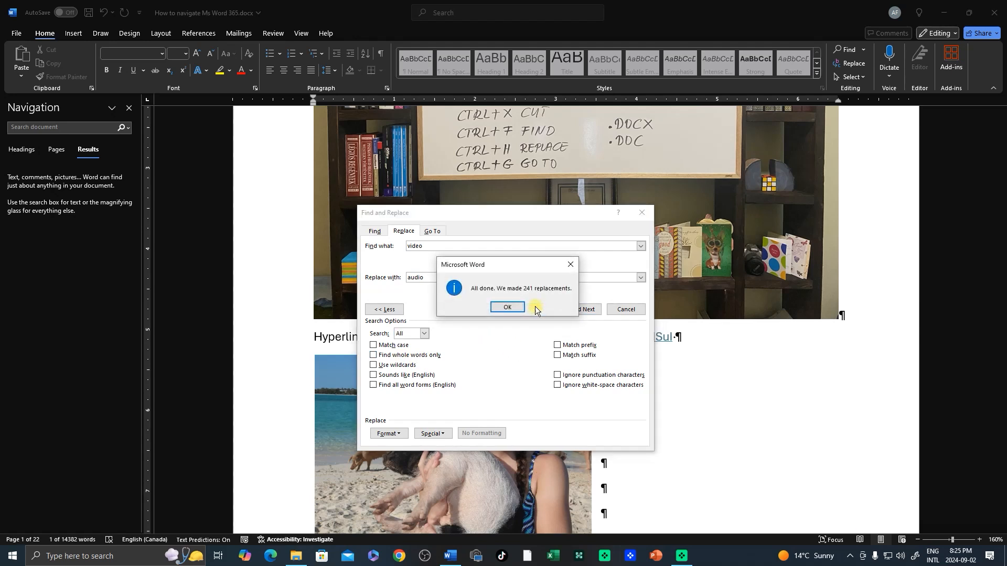
click(507, 308)
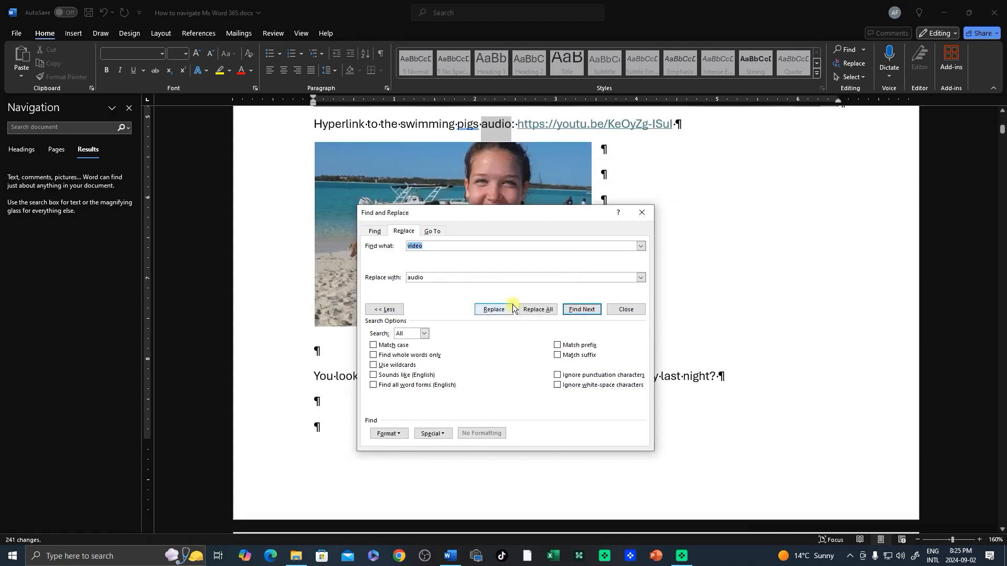
click(645, 214)
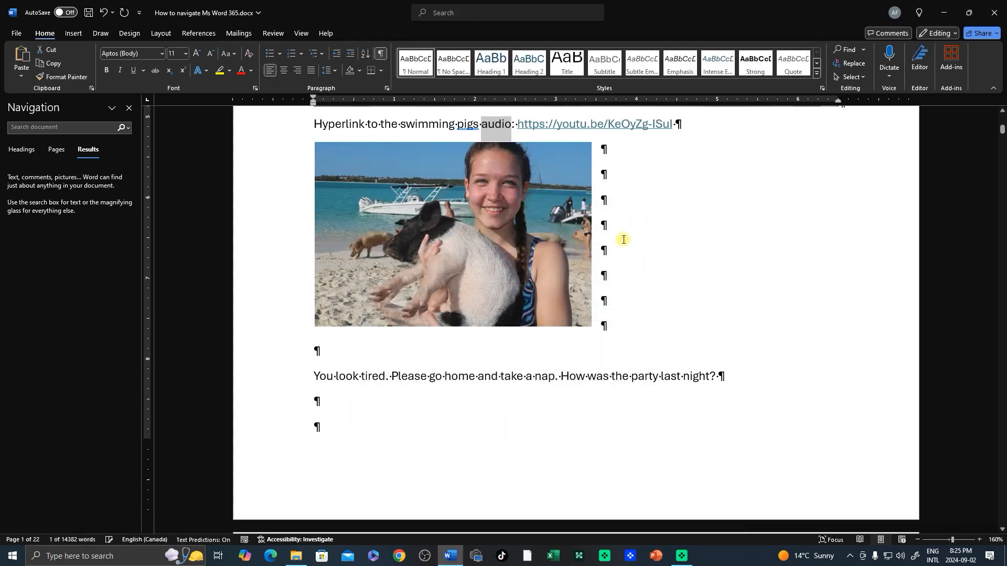
Check the replaced word on page 1, undo the document-wide replacement and return to the whiteboard picture
scroll(714, 270, up, 5)
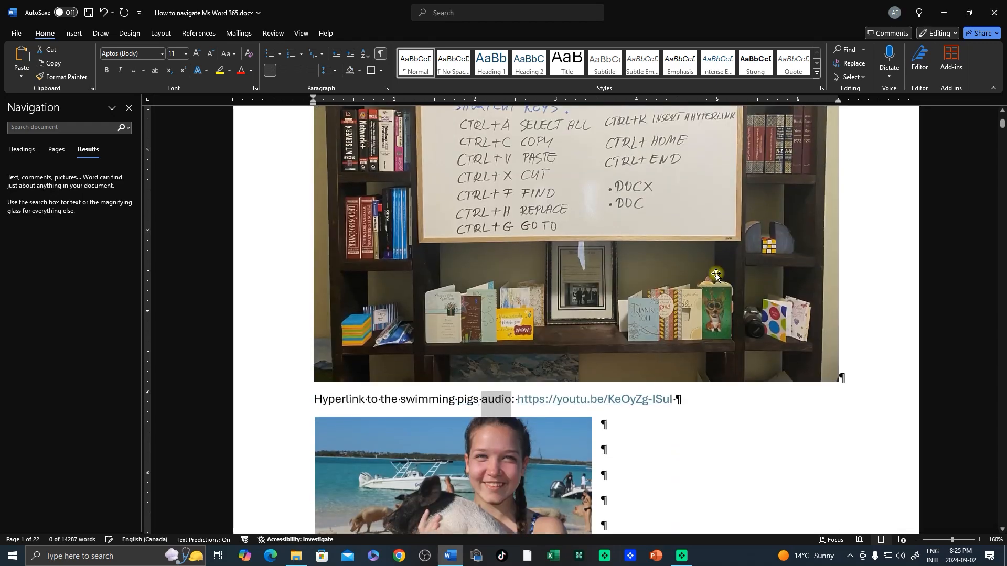
scroll(715, 278, down, 4)
scroll(717, 280, down, 1)
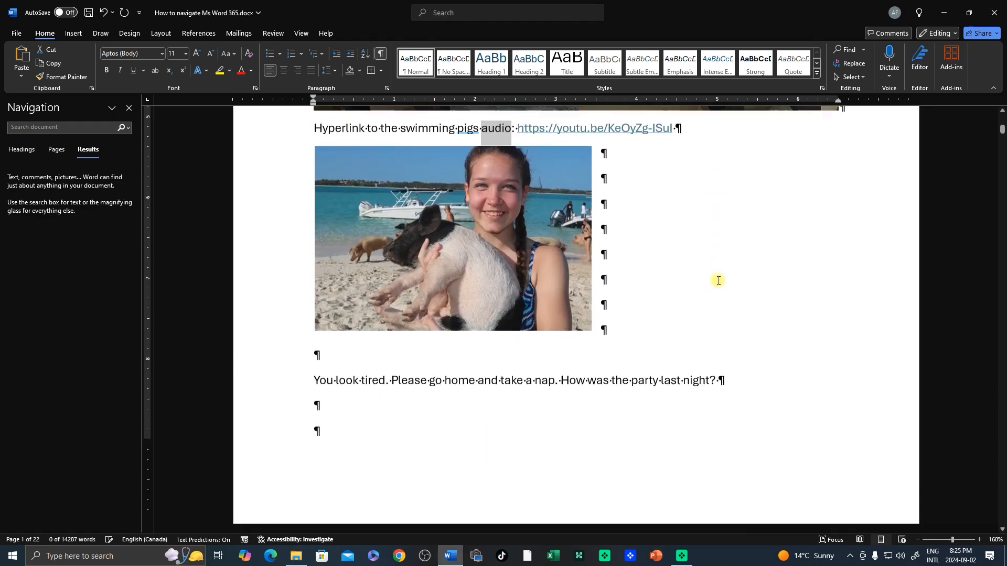
scroll(720, 279, up, 1)
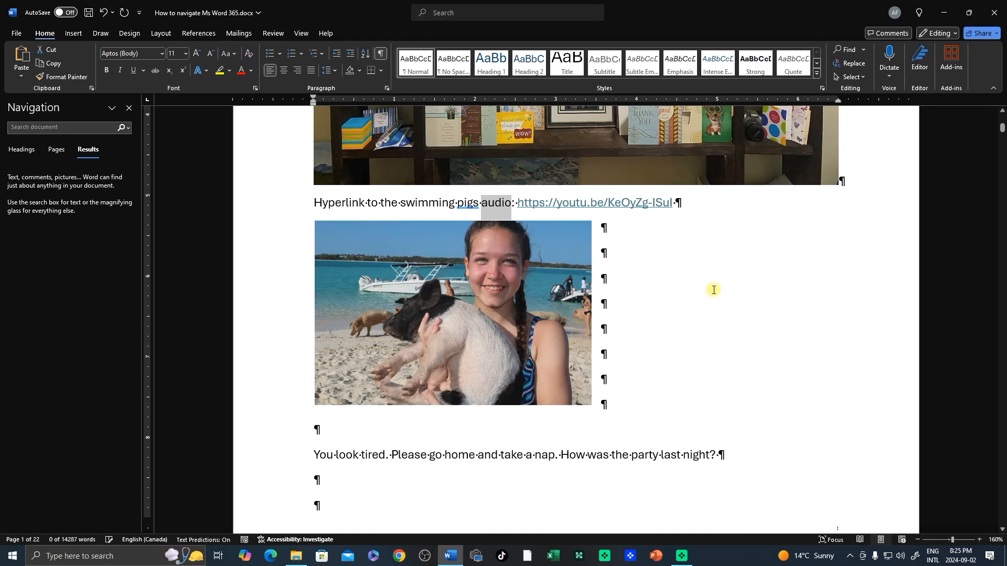
key(ctrl+z)
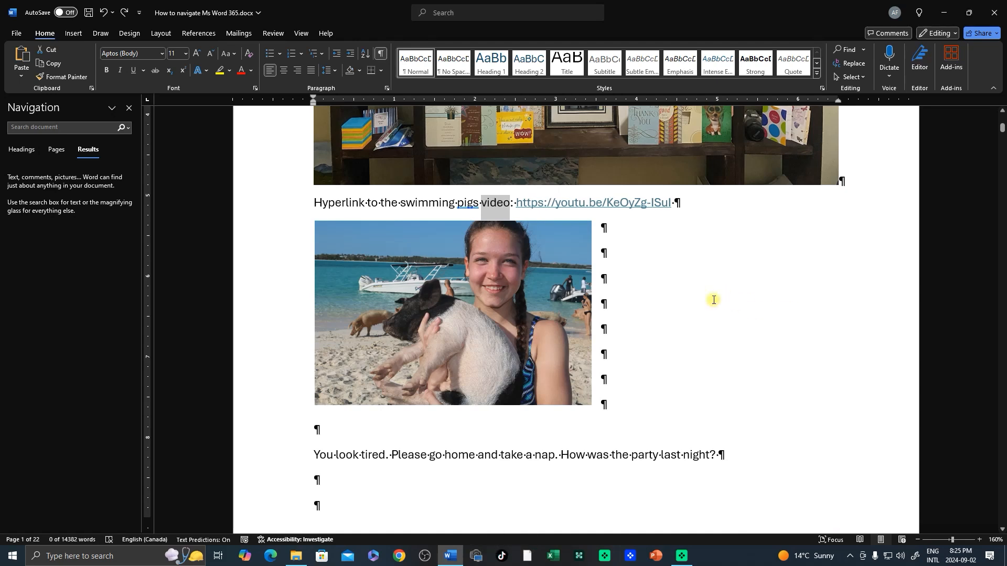
scroll(713, 299, up, 6)
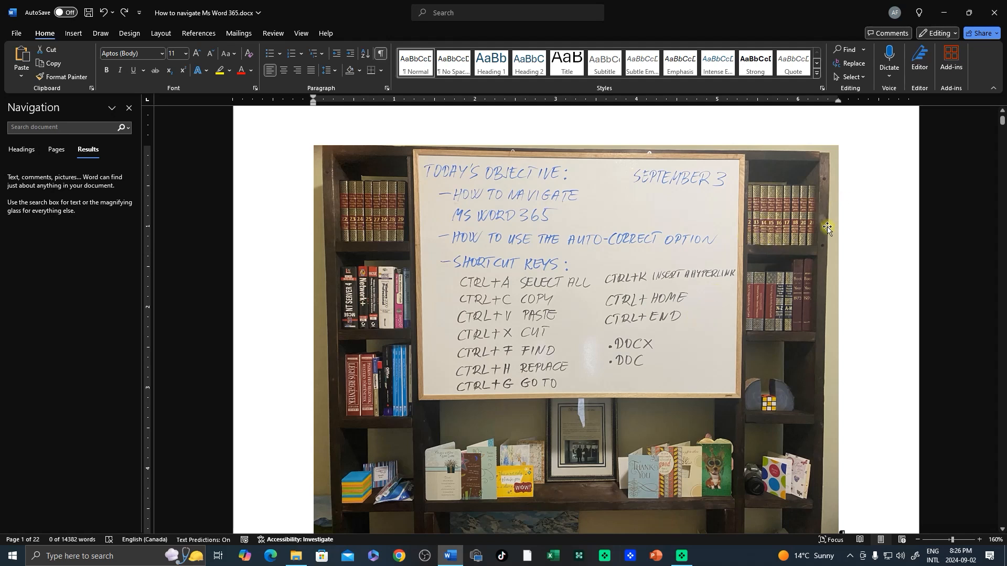
Use Go To to visit page 11 and return to page 1
key(ctrl+g)
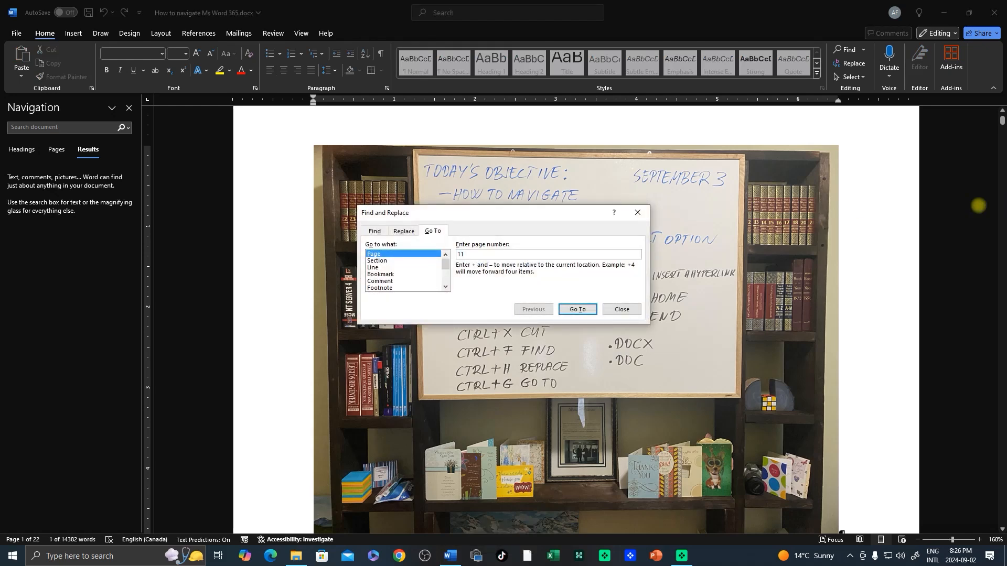
text(11)
key(Return)
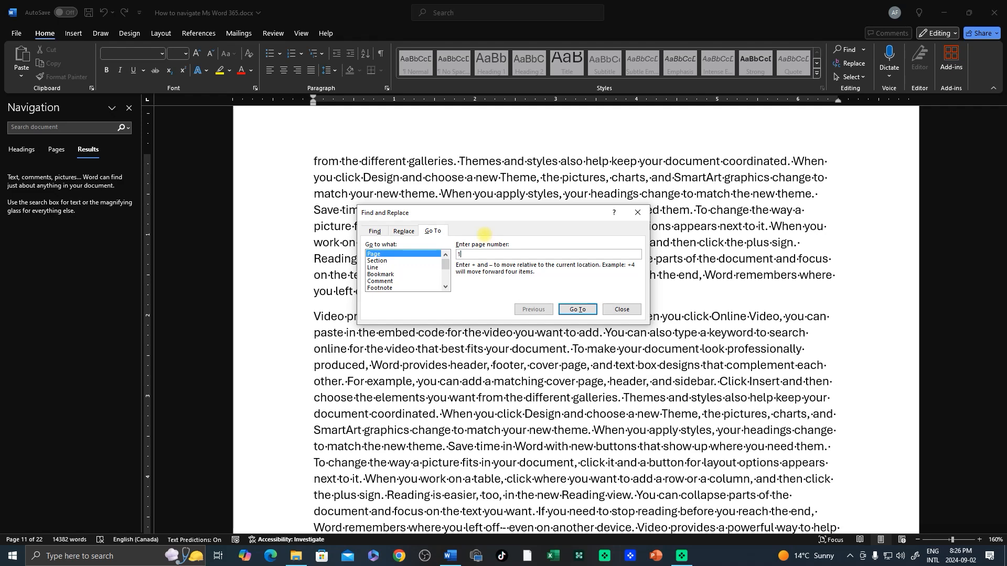
text(1)
key(Return)
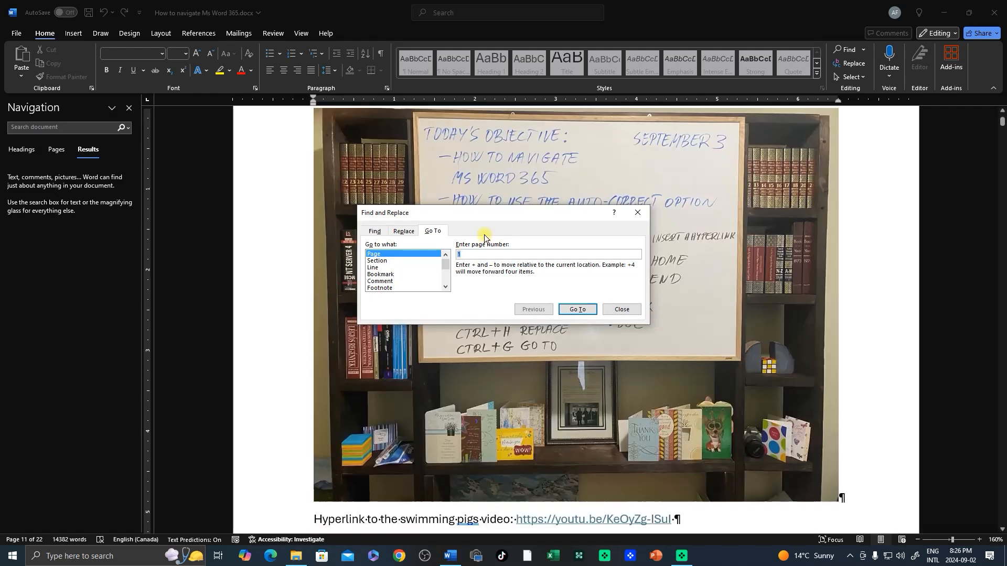
click(623, 311)
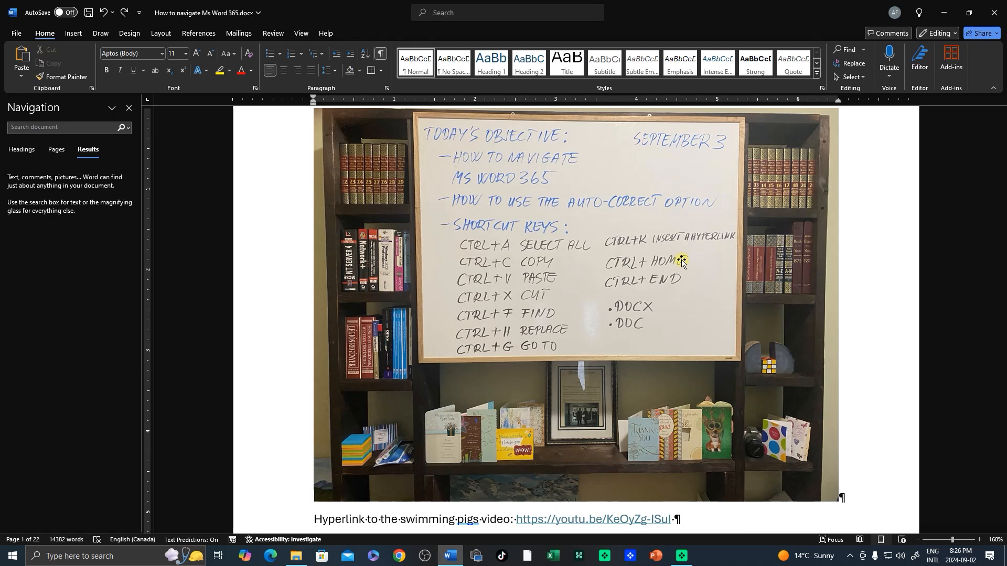
Jump to the very end of the document and back to its beginning
key(ctrl+Home)
key(ctrl+End)
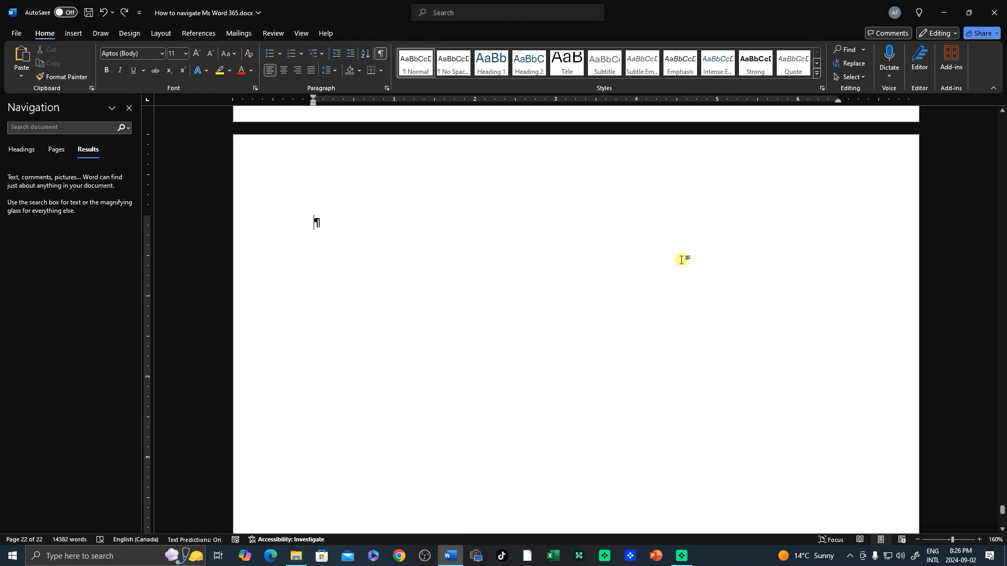
key(ctrl+Home)
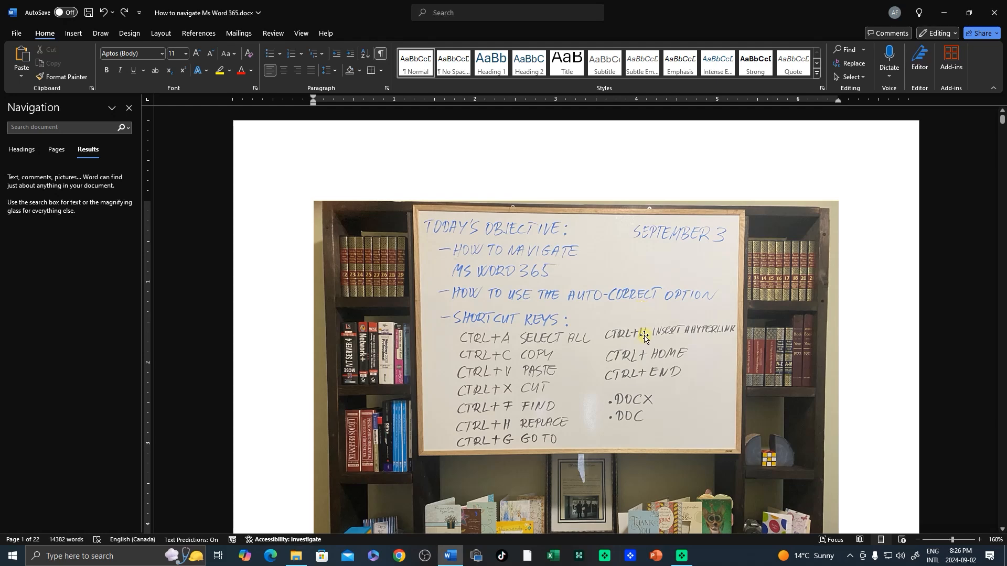
Copy the YouTube address from the swimming pigs line on page 1
scroll(644, 340, down, 5)
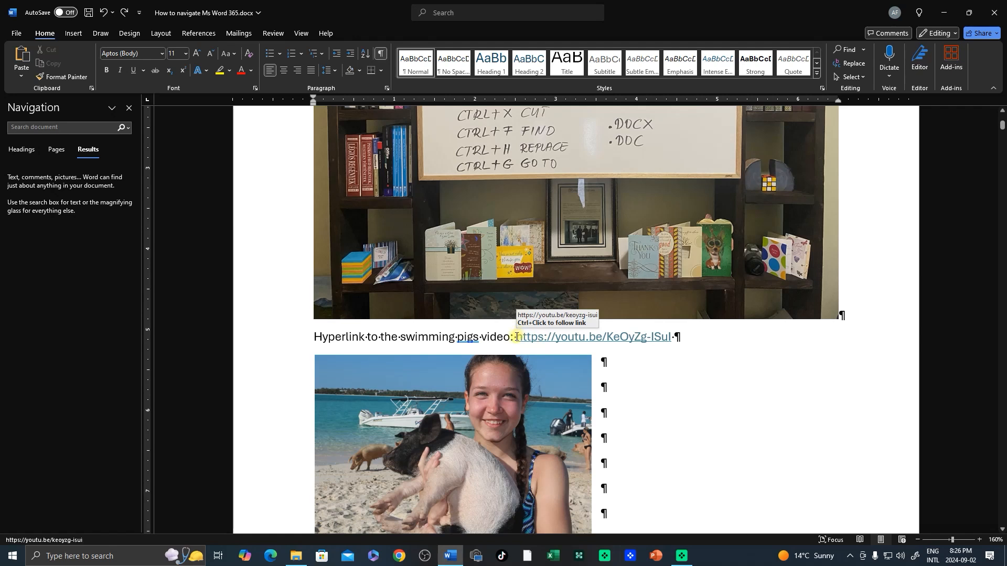
drag(517, 338, 675, 340)
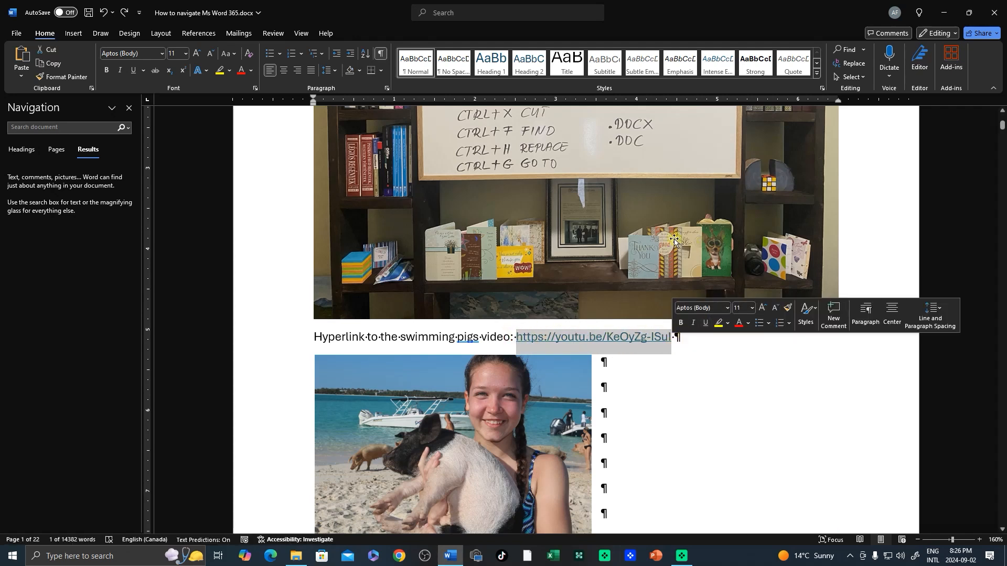
key(ctrl+c)
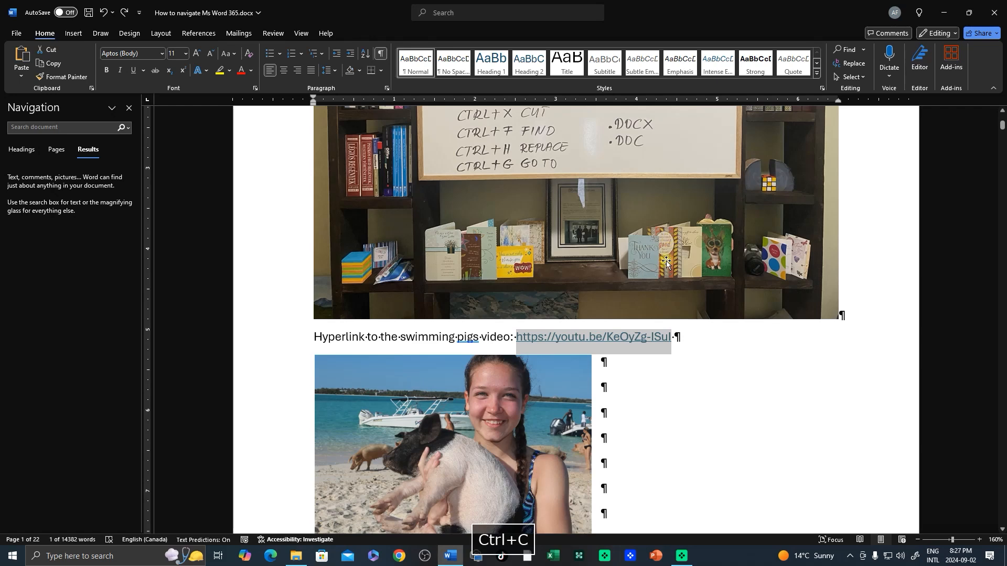
Add a hyperlink to the picture of the girl holding a pig, using the copied YouTube address, and deselect the picture
click(454, 391)
scroll(454, 367, down, 3)
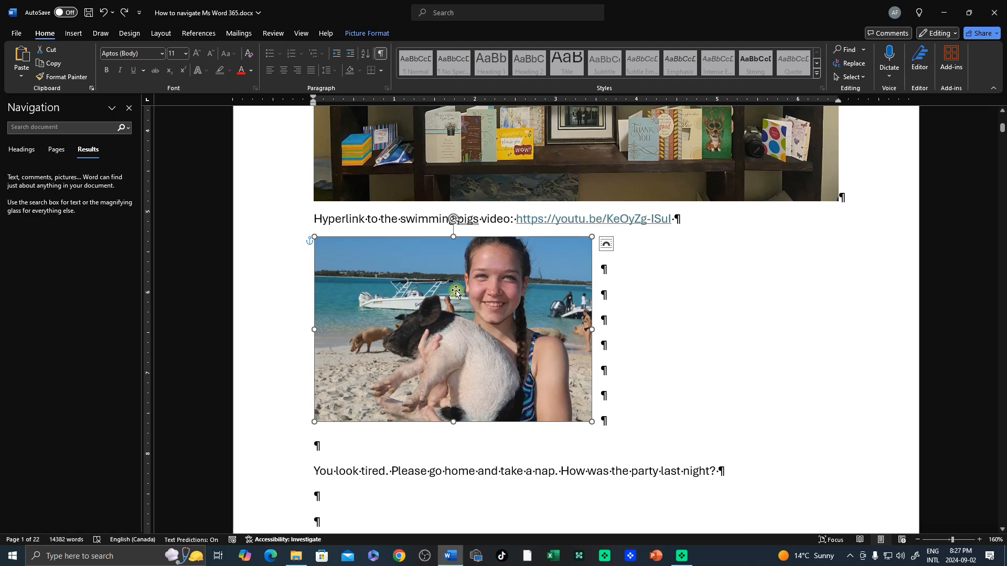
key(ctrl+k)
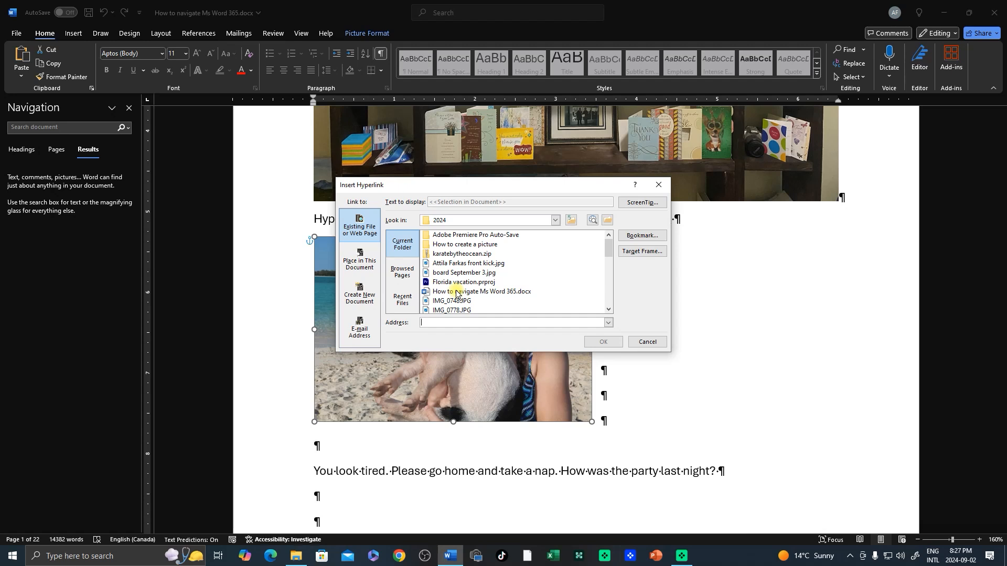
key(ctrl+v)
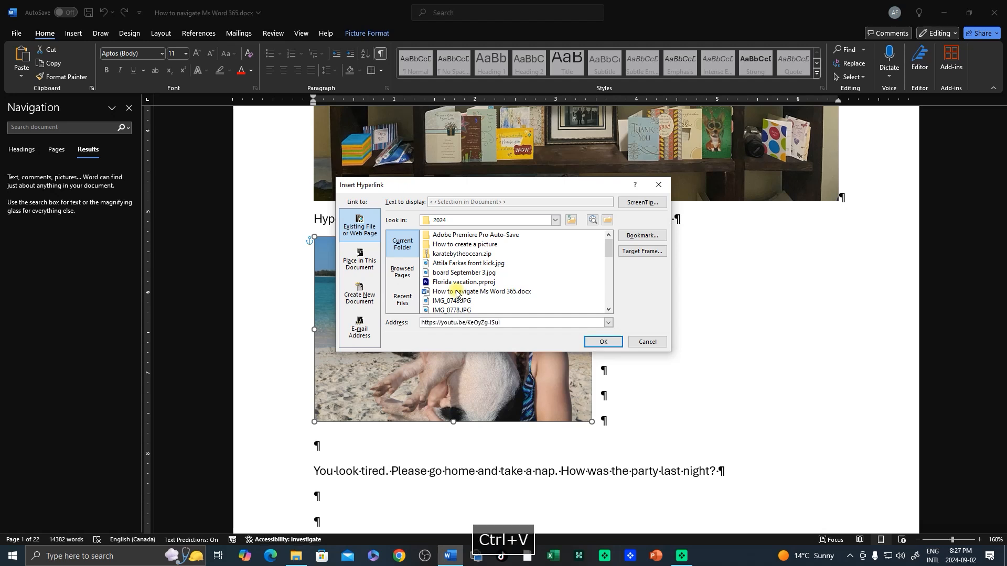
click(603, 342)
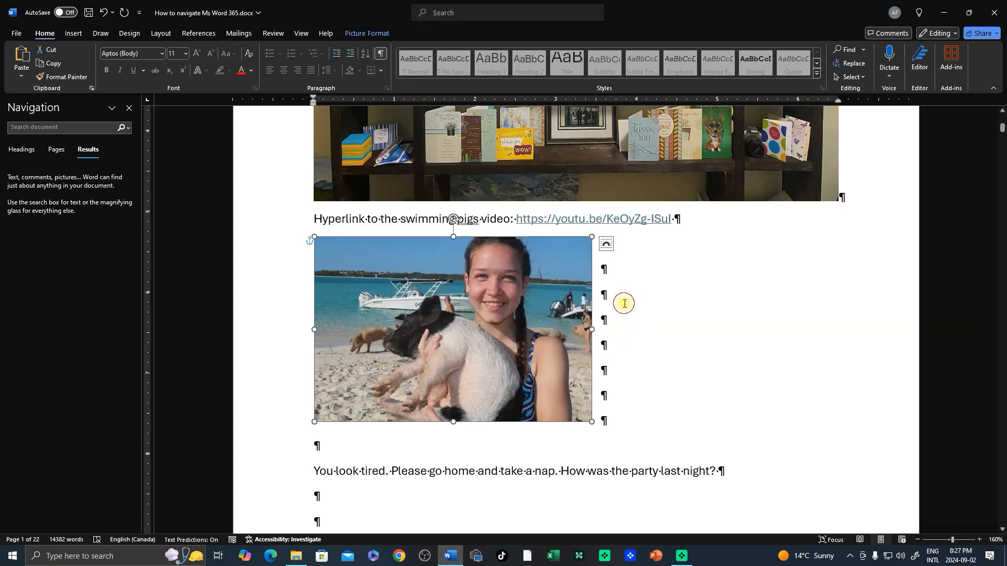
click(629, 301)
click(504, 471)
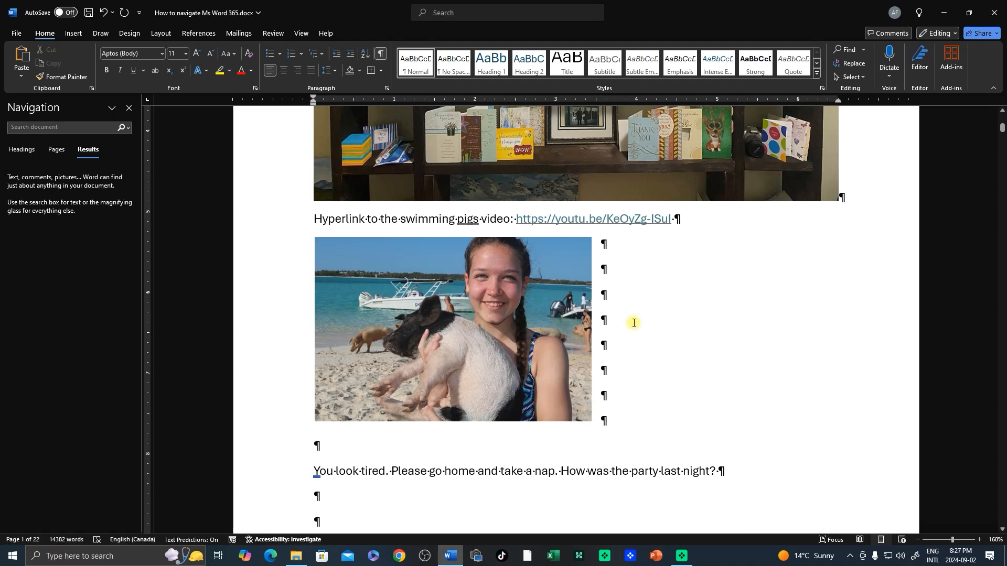
Follow the picture's hyperlink to test it, and close the browser window with the YouTube video
mouse_move(482, 310)
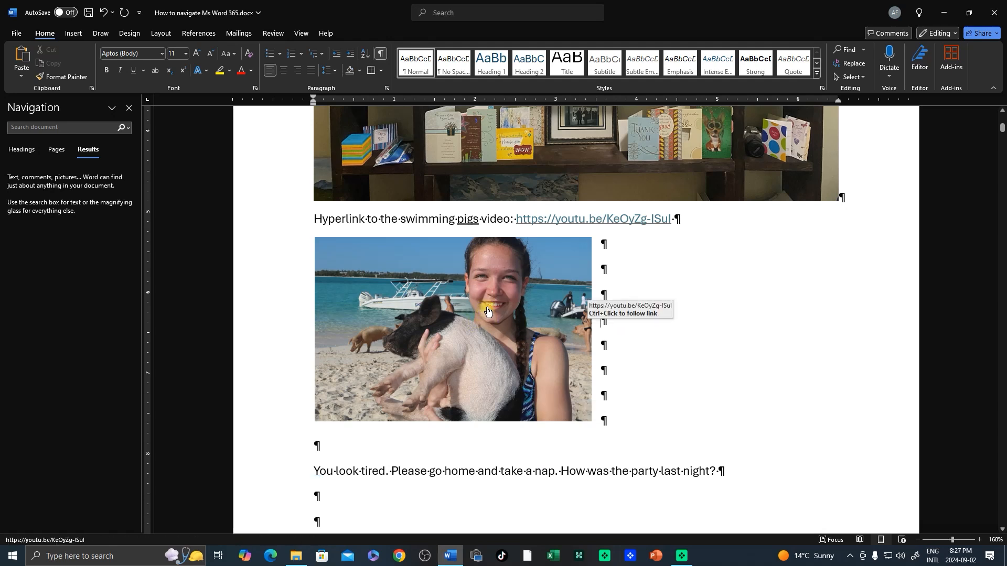
ctrl+click(458, 314)
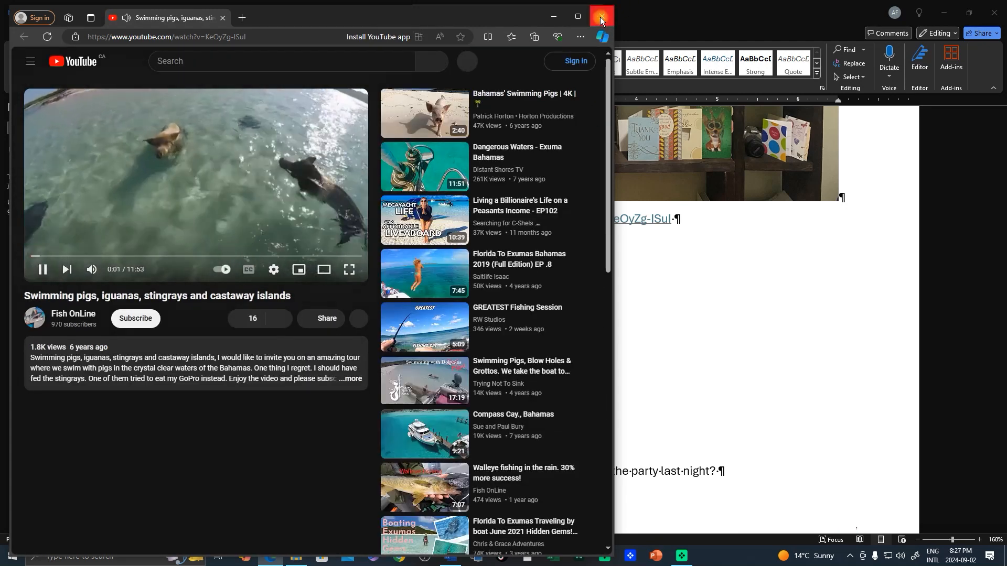
click(600, 20)
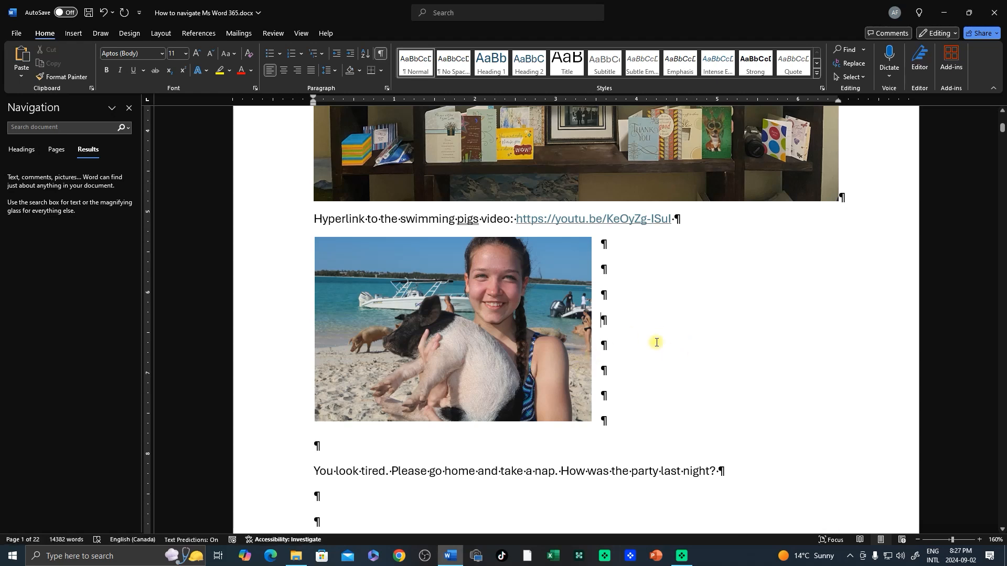
Save a copy of the document in the 2024 folder as "How to navigate Ms Word 365 complete" in .docx format
scroll(657, 342, up, 4)
scroll(660, 343, up, 2)
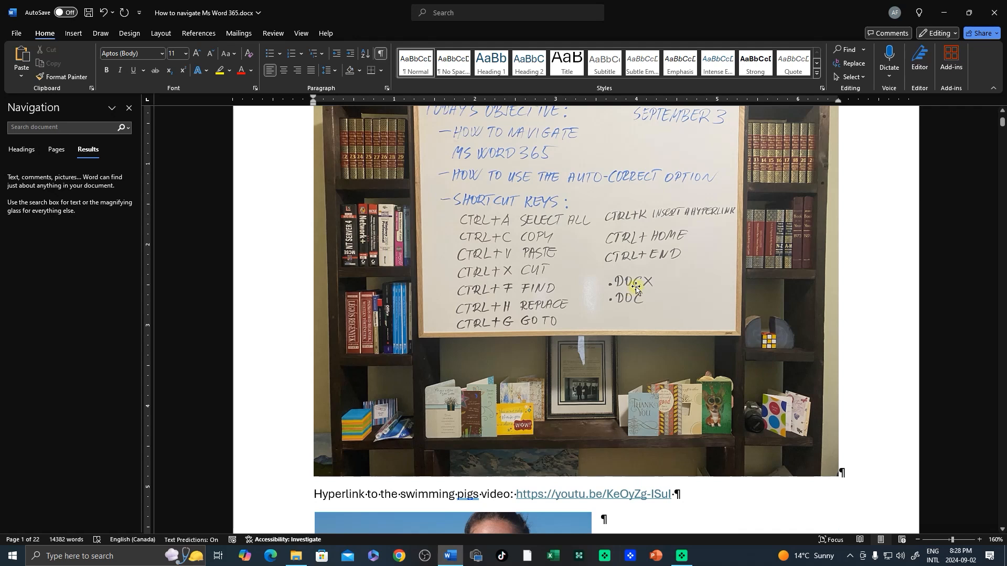
click(16, 35)
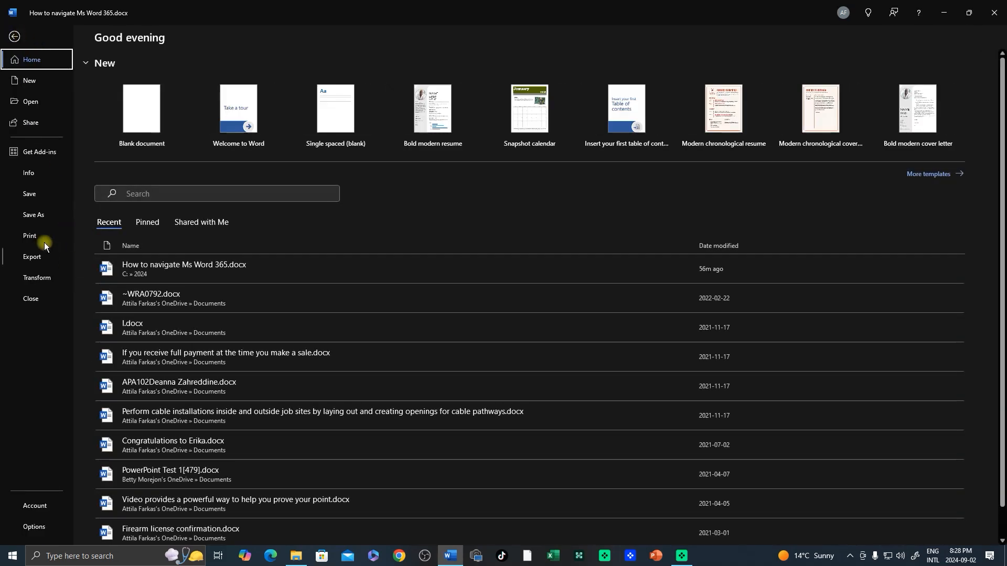
click(34, 215)
click(137, 282)
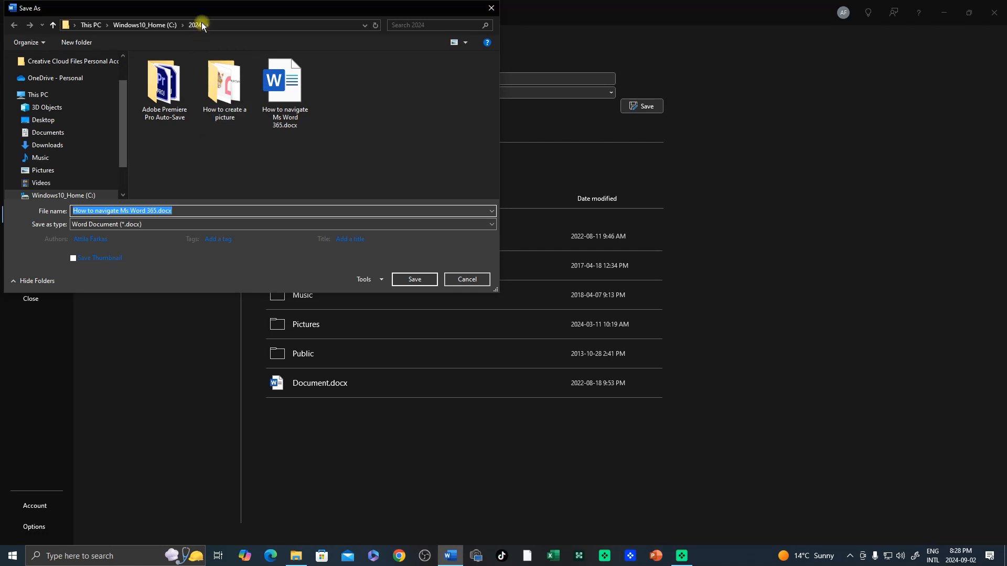
click(157, 212)
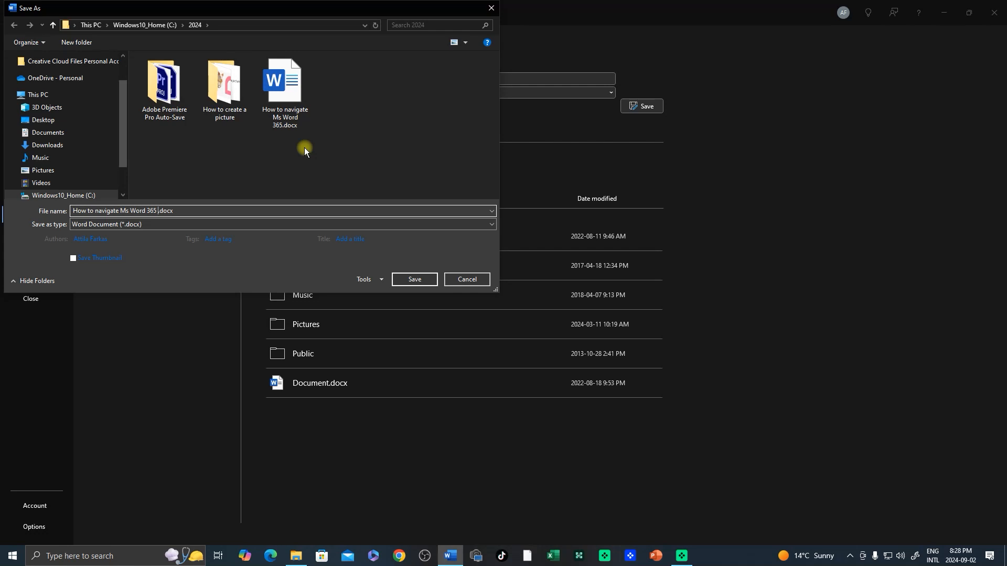
text(complete)
click(415, 280)
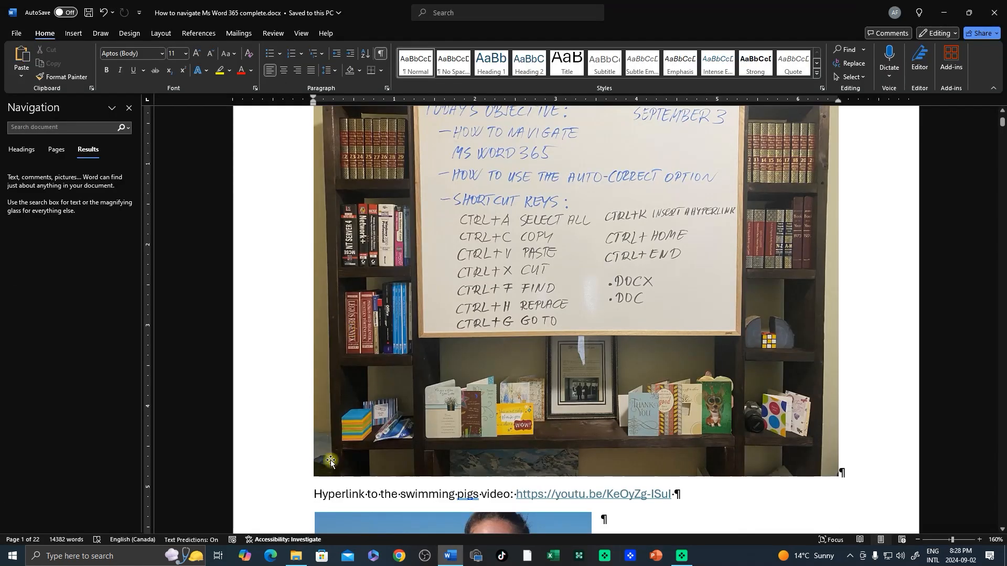
Switch to File Explorer to check the 2024 folder on drive C for the saved copy, and return to Word
click(297, 557)
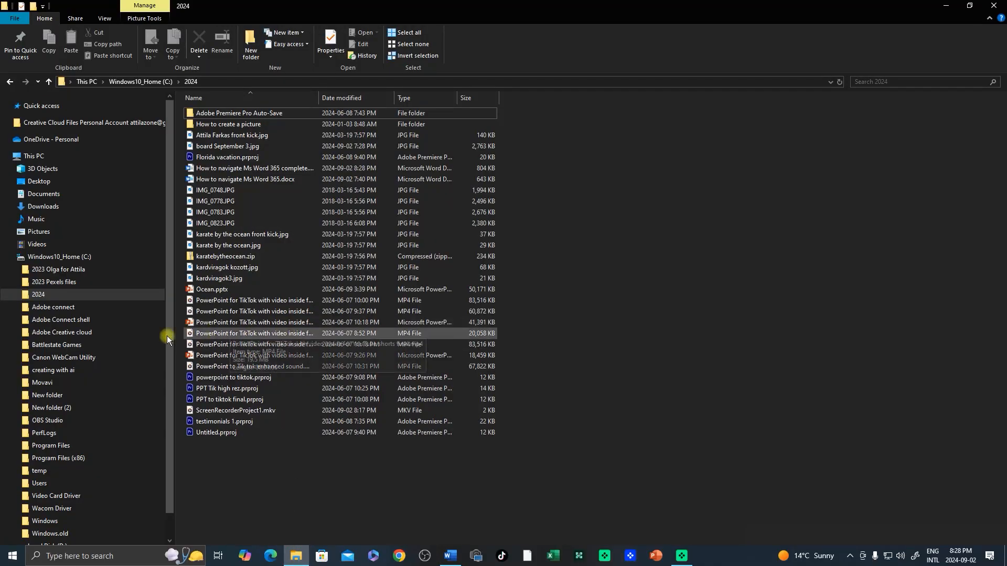
click(45, 296)
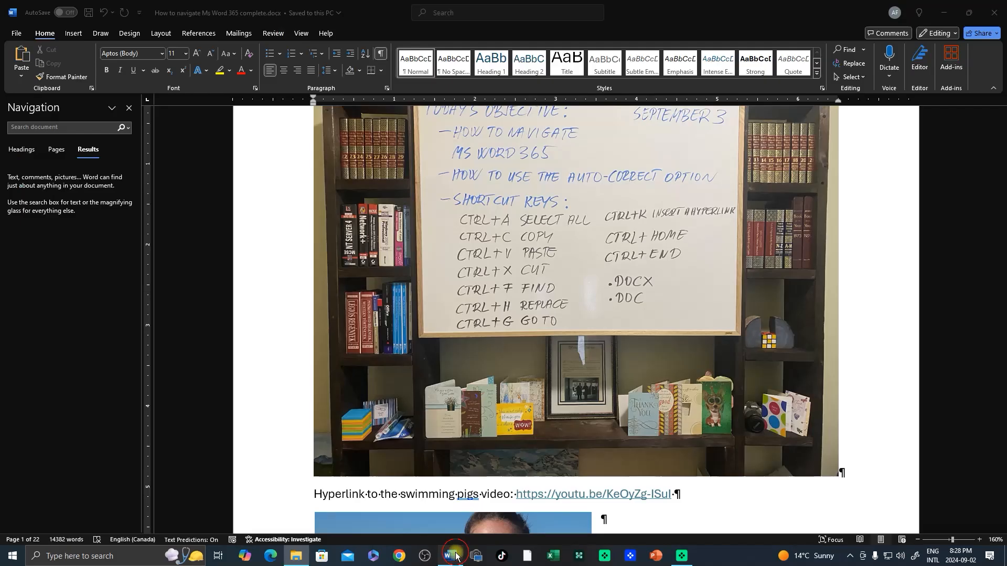
click(450, 556)
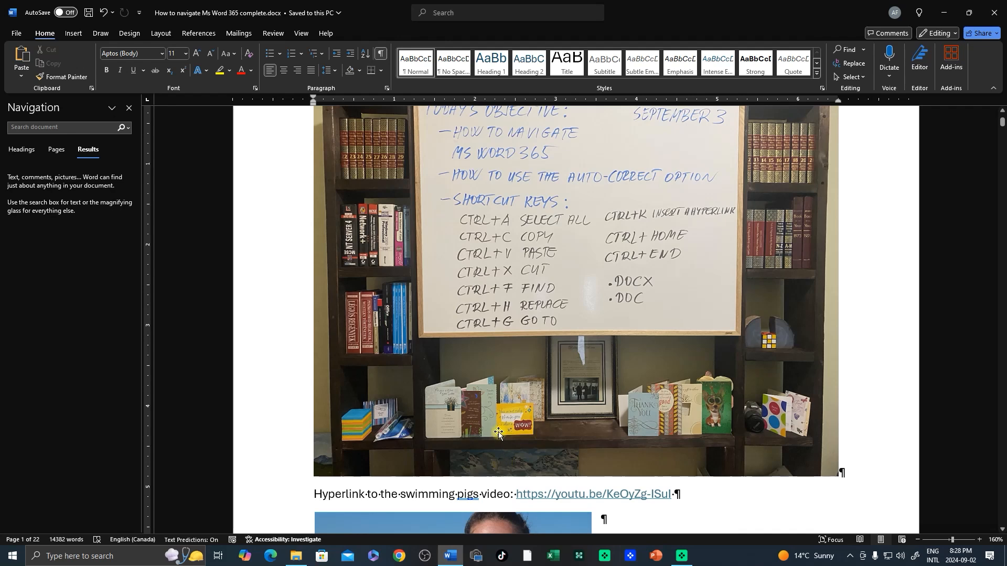
Review page 1, examining the whiteboard picture with the shortcut list and the hyperlinked picture of the girl holding a pig
scroll(515, 419, up, 3)
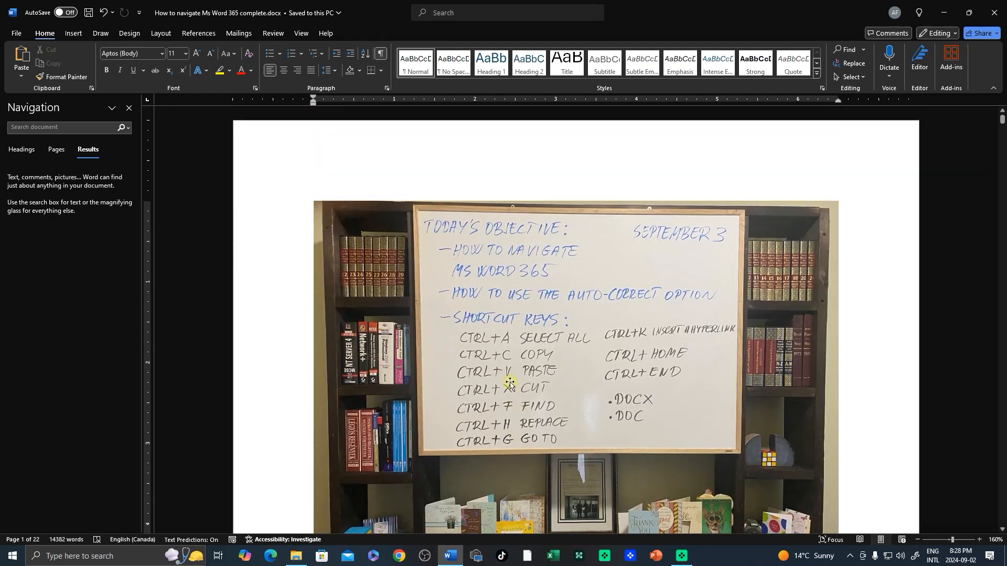
scroll(510, 385, down, 2)
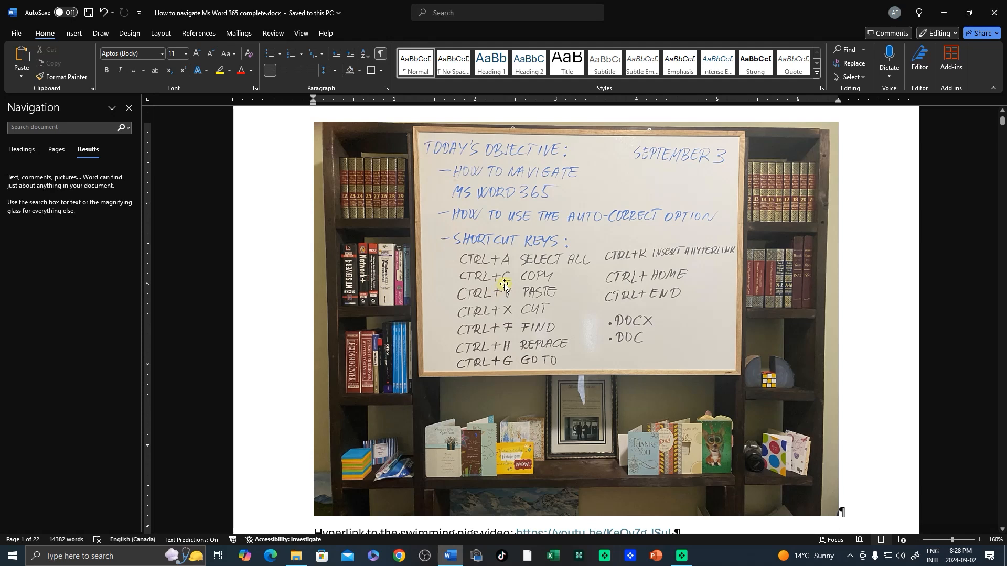
scroll(504, 285, down, 3)
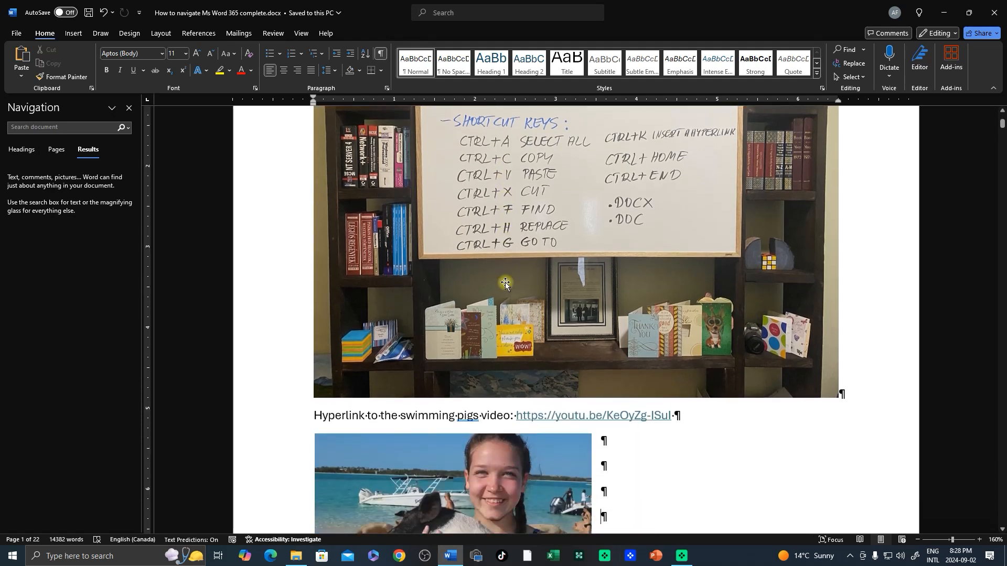
scroll(505, 284, up, 2)
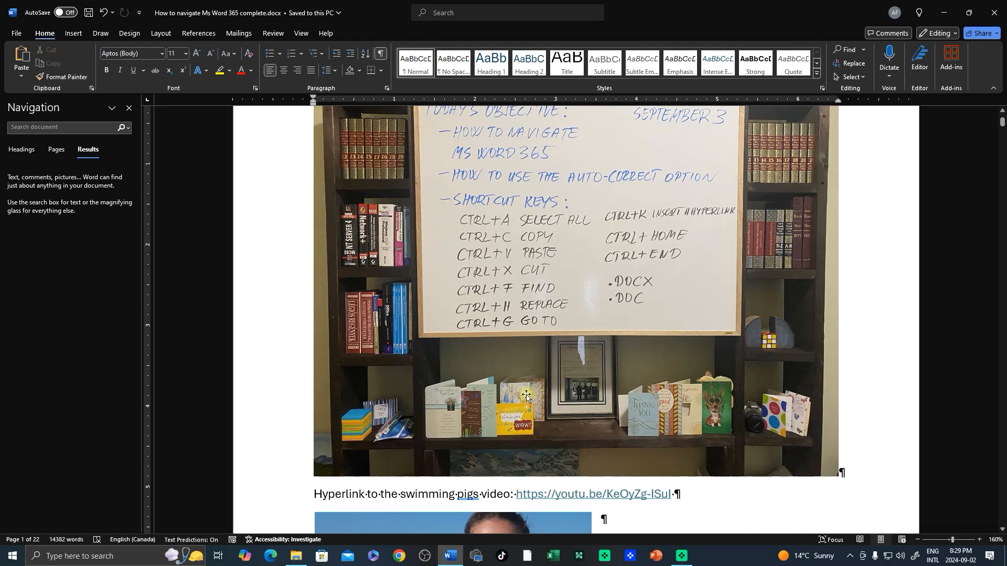
scroll(562, 336, down, 1)
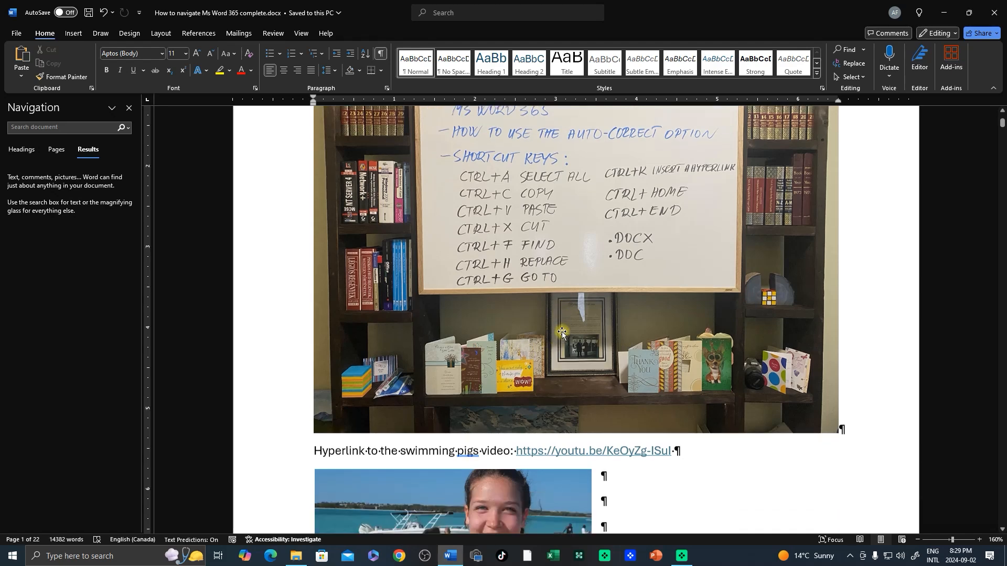
scroll(562, 331, down, 6)
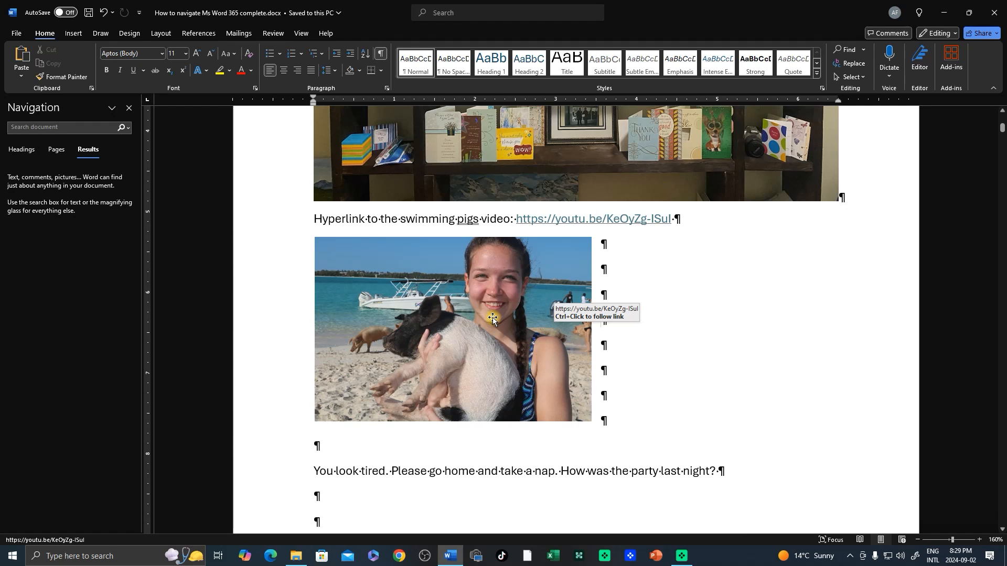
scroll(493, 318, up, 6)
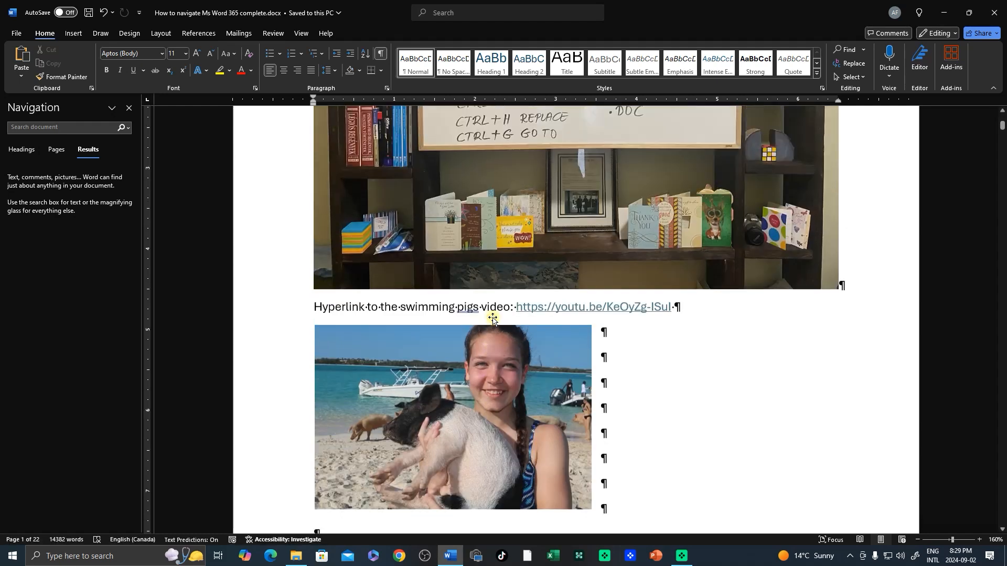